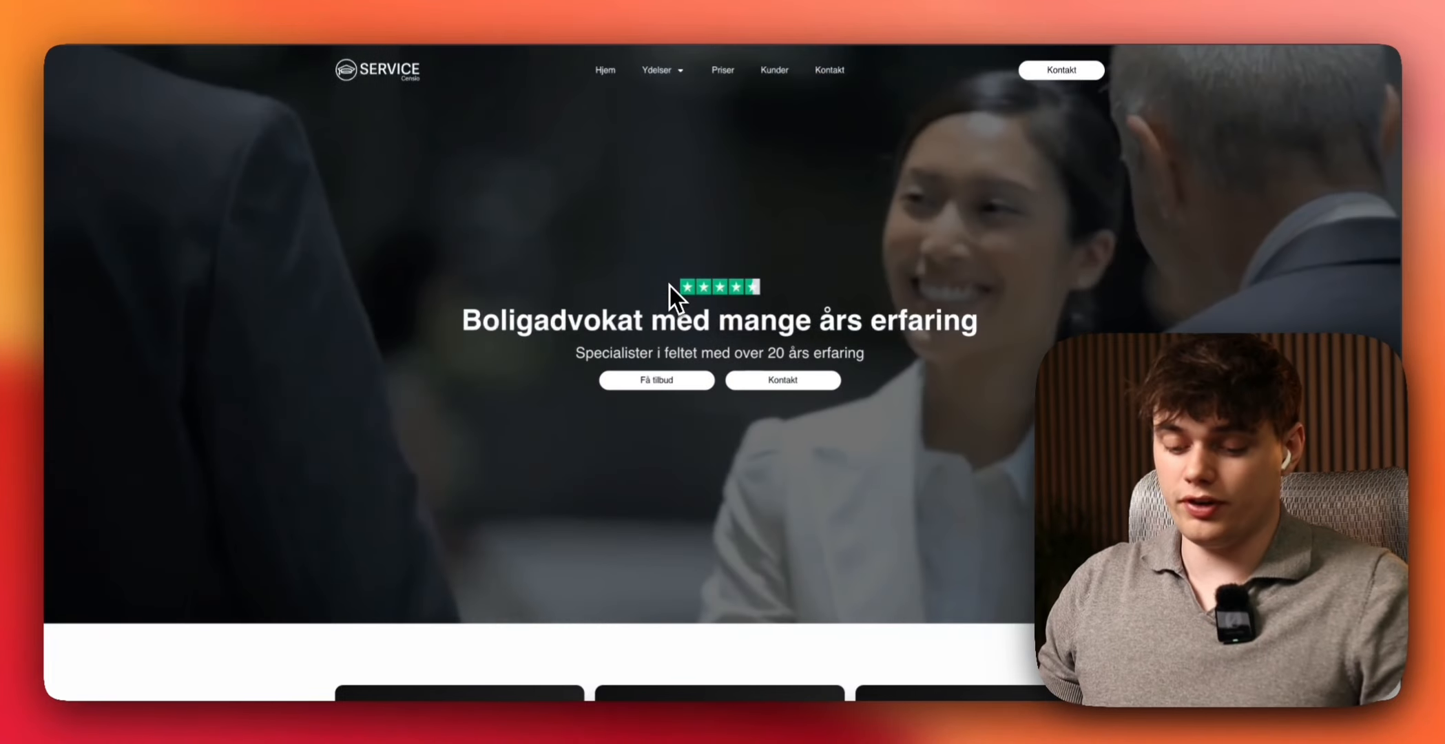
Step: Open FileZilla and connect to the web host's server at linux99.curanet.dk
key(super+space)
text(fi)
key(Return)
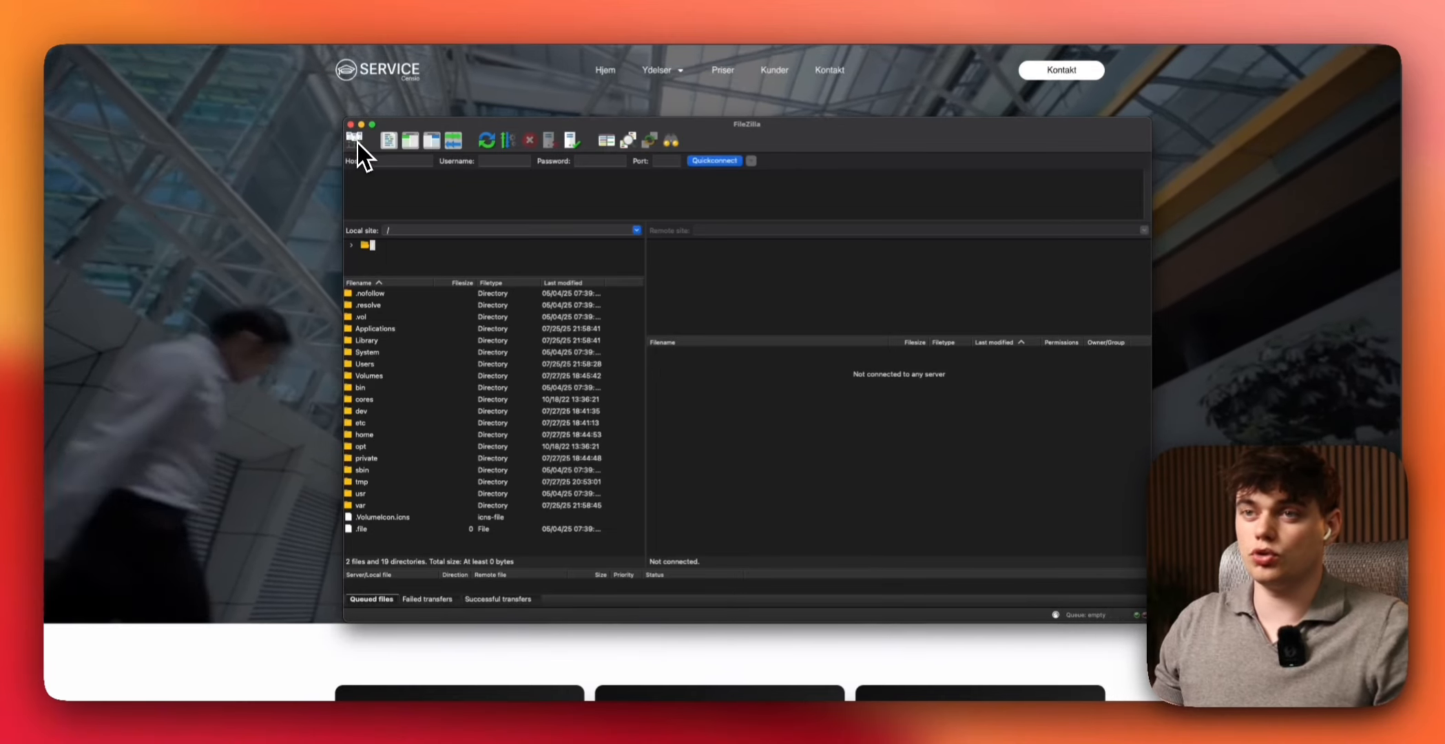
click(388, 162)
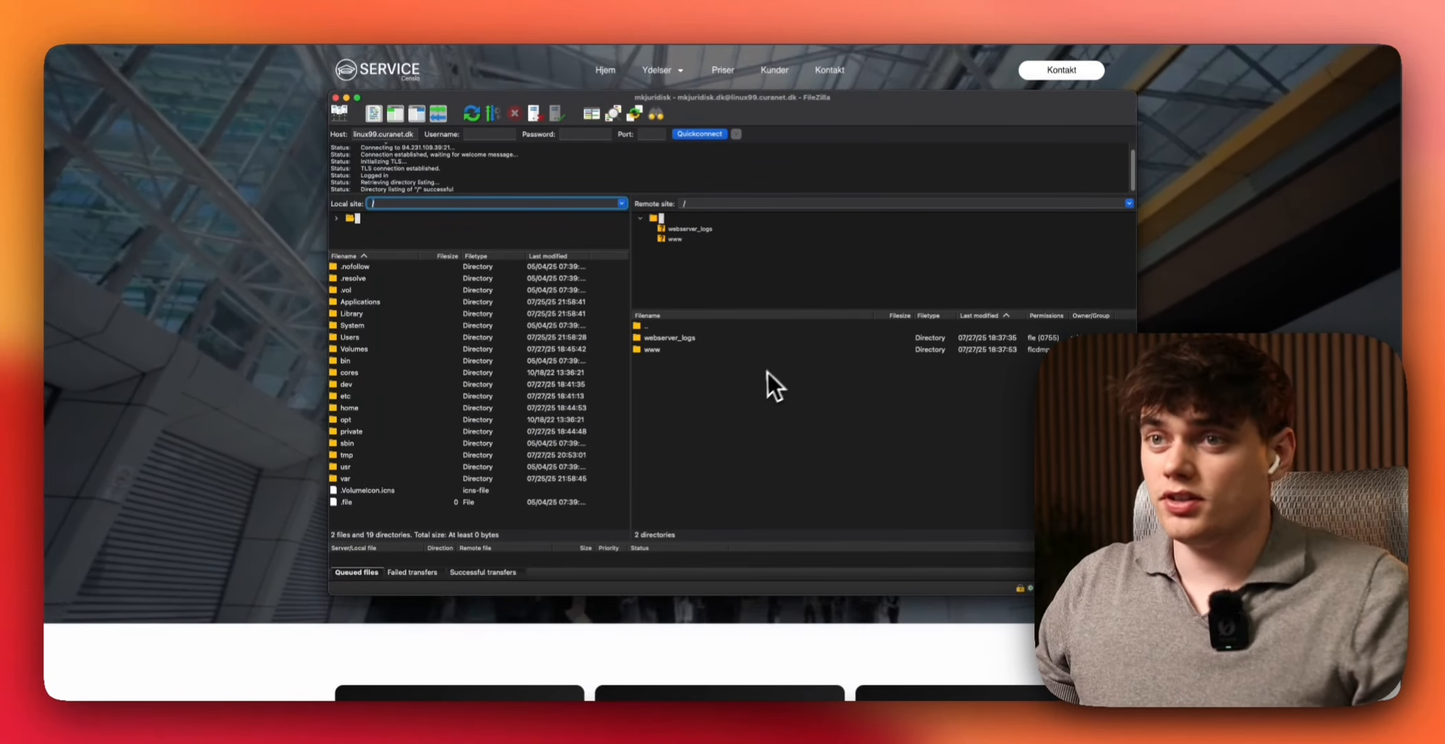
Step: Delete the default index.html file from the www folder on the remote server
double_click(654, 350)
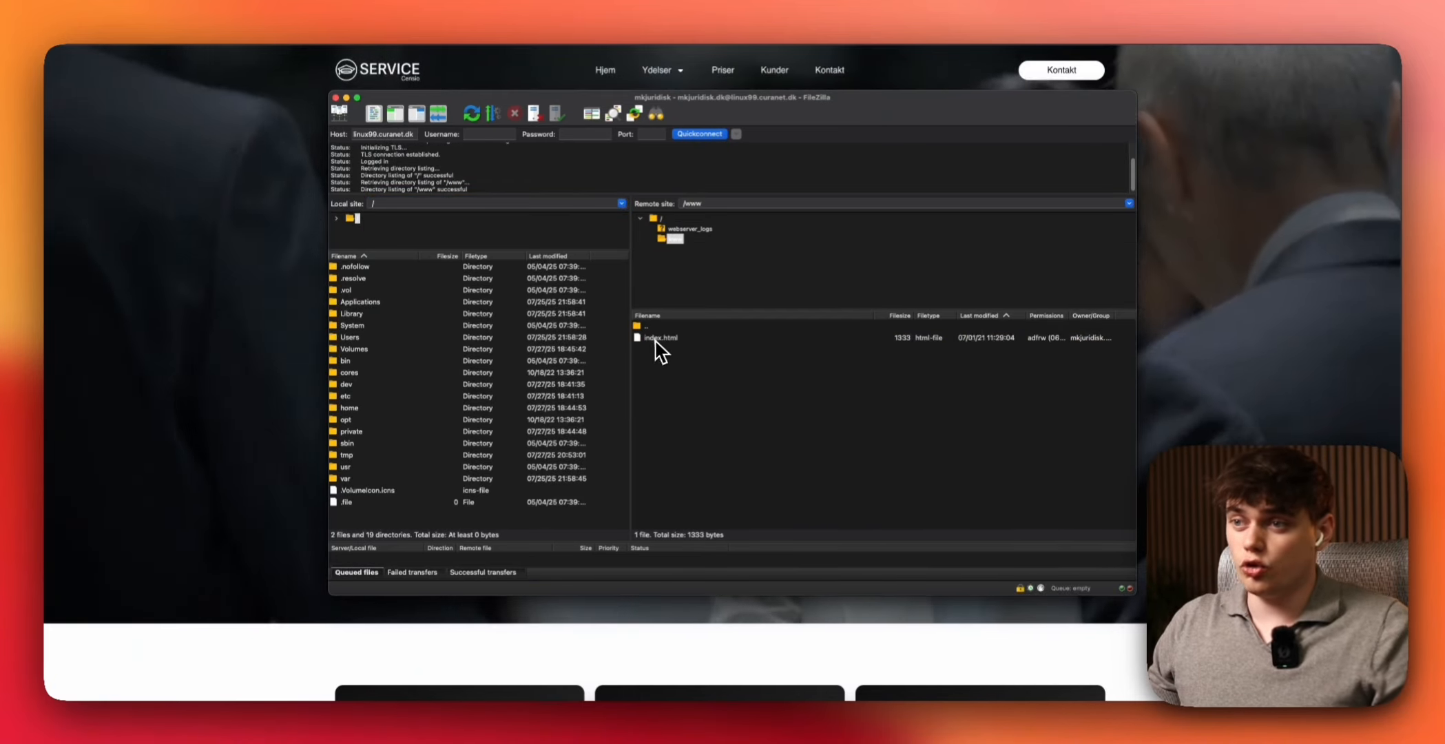
click(660, 339)
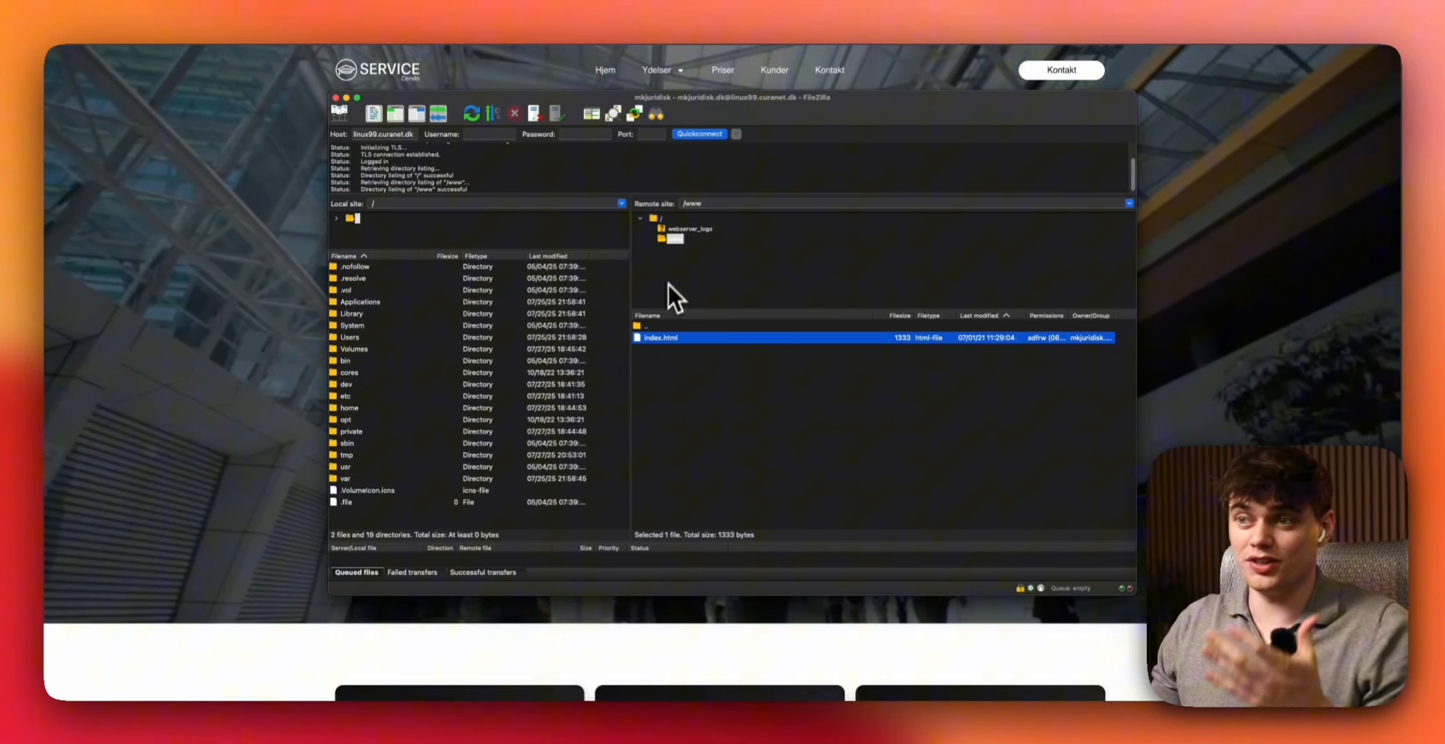
right_click(663, 339)
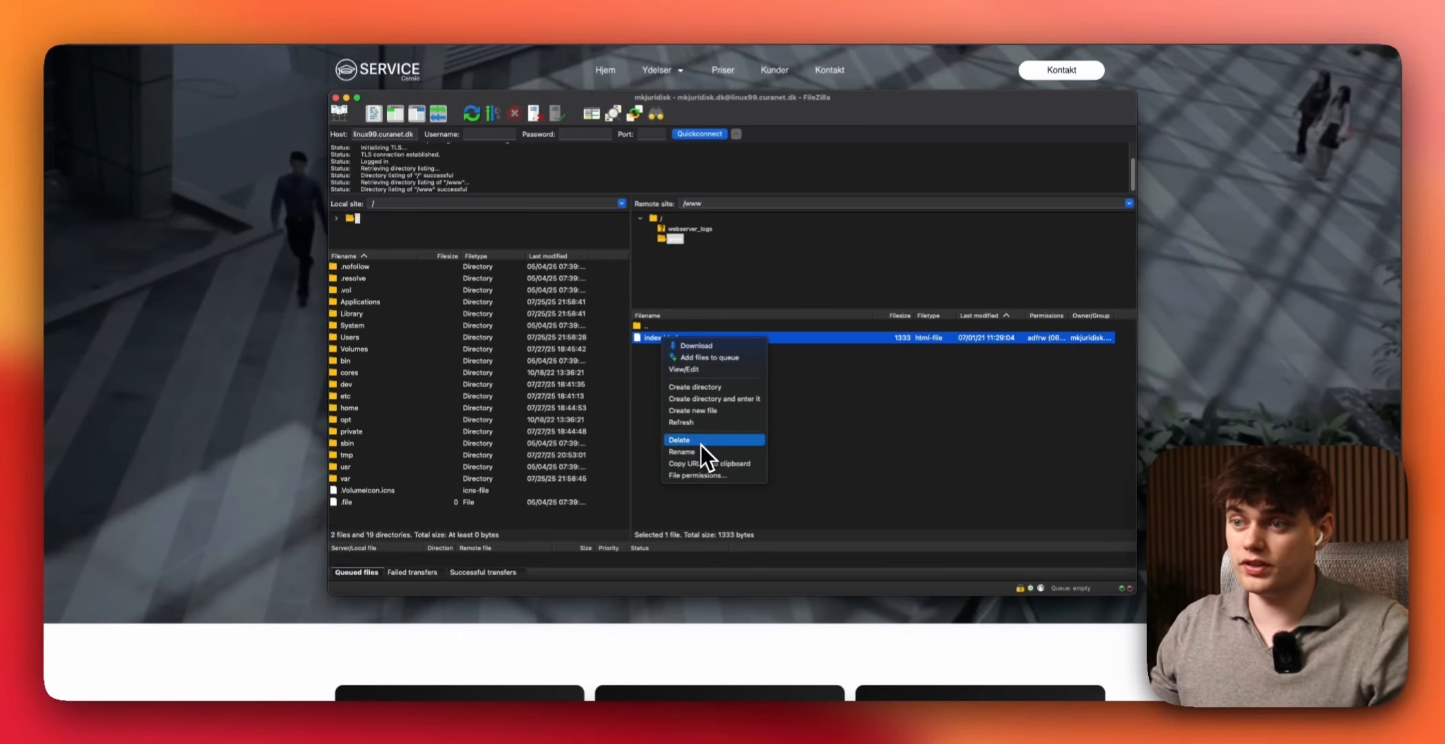
click(700, 441)
click(756, 228)
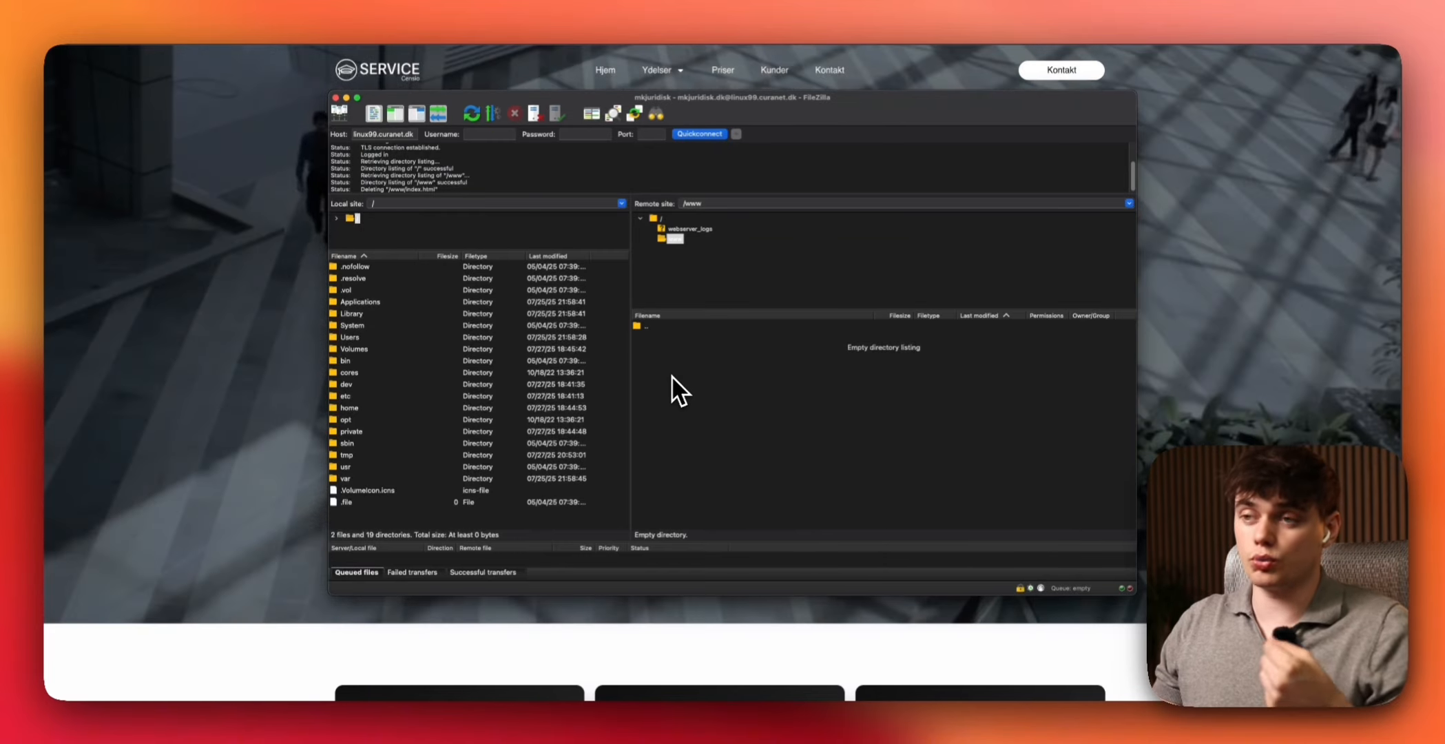
Step: Switch to the WordPress admin in the browser and search the plugin directory for "Duplicator pro"
click(130, 237)
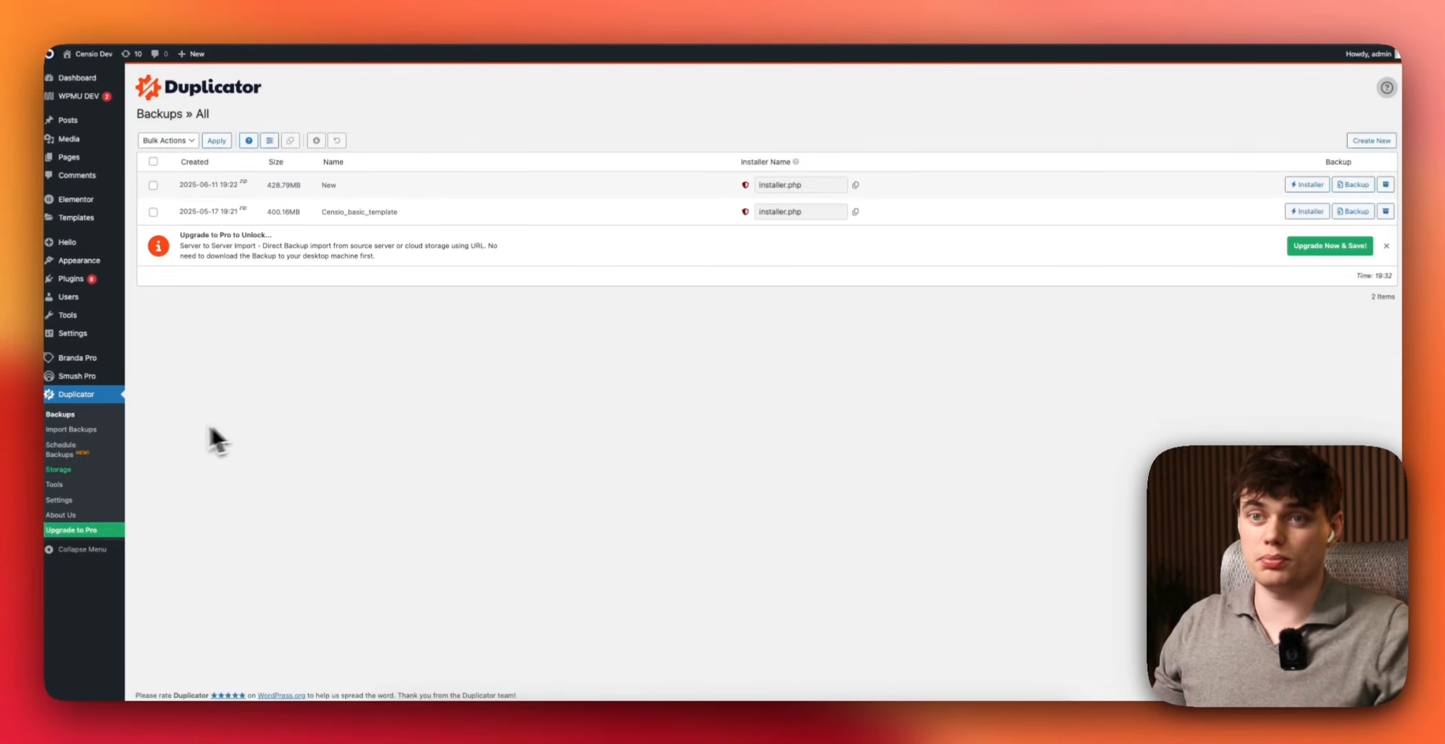
click(75, 281)
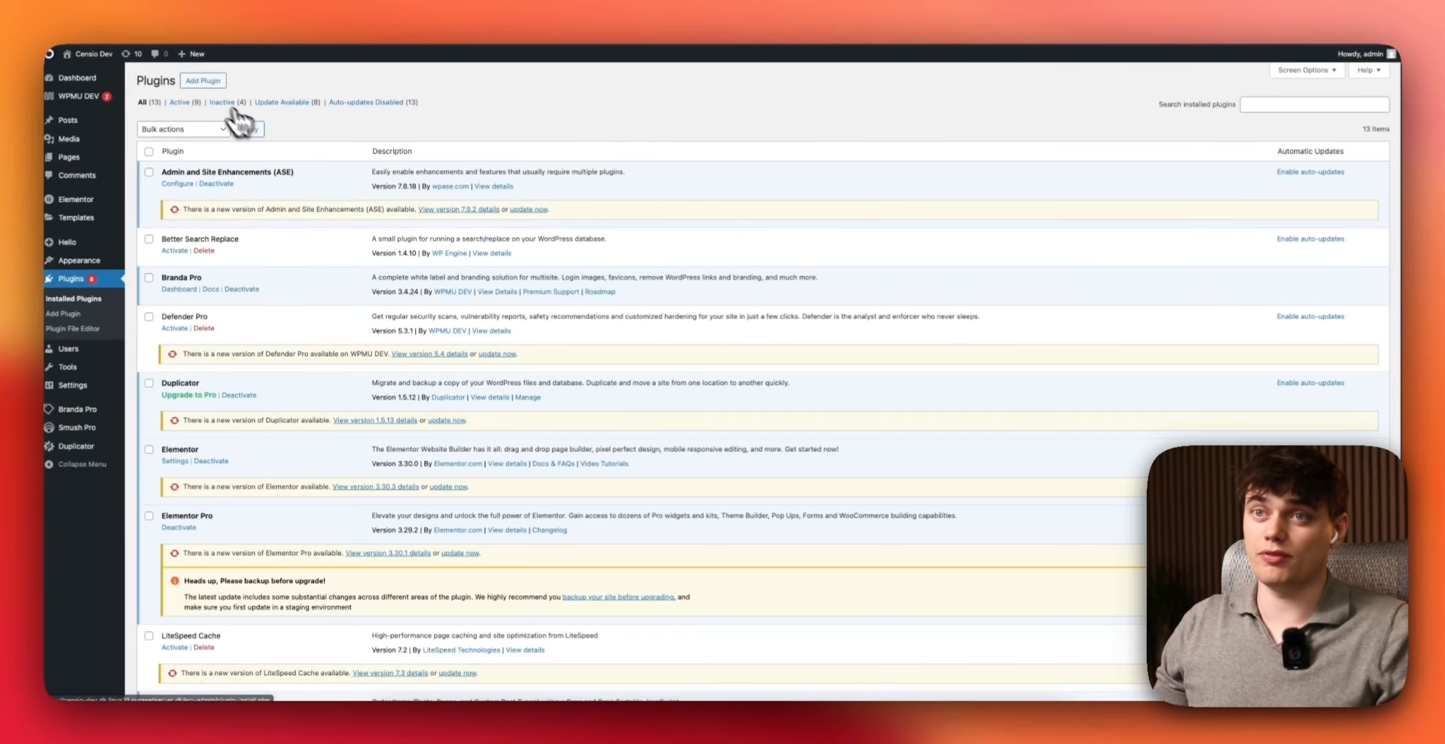
click(204, 83)
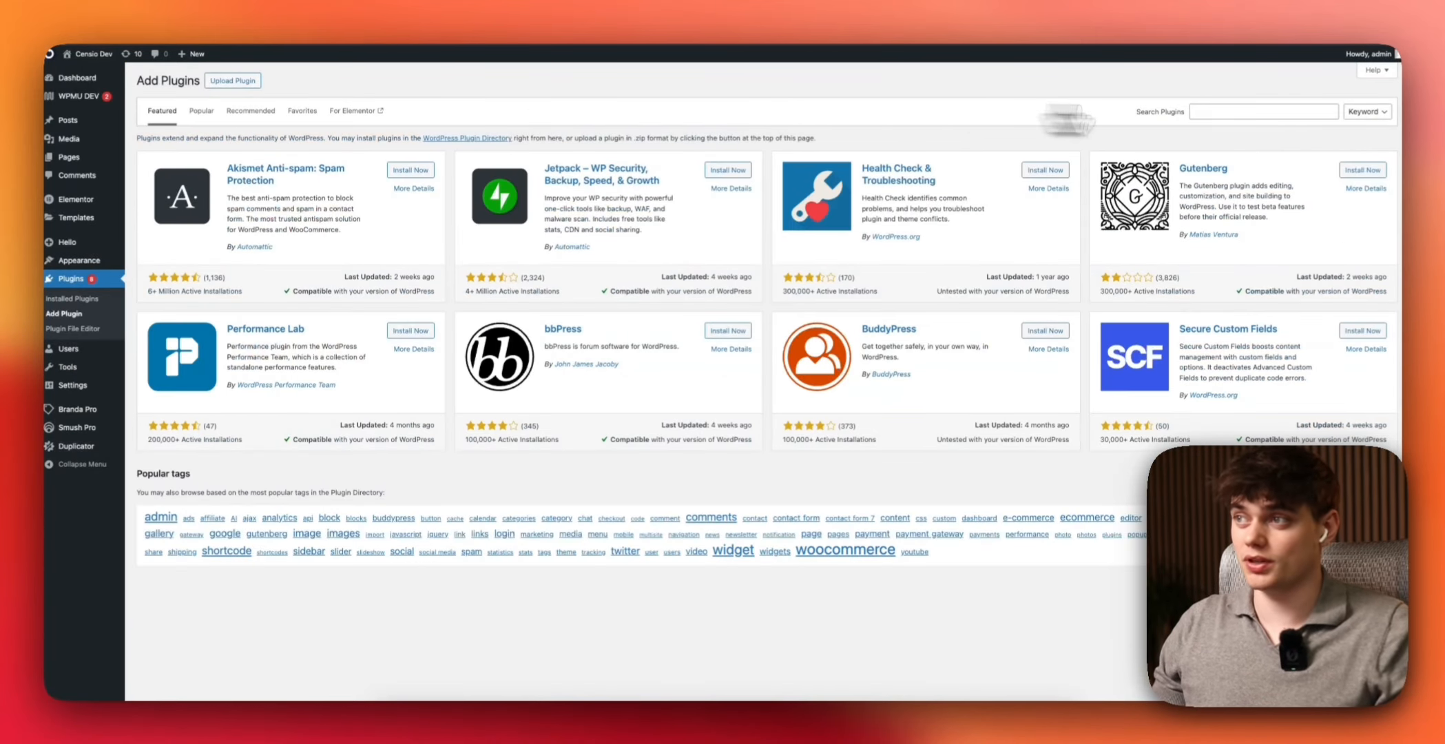
click(1252, 111)
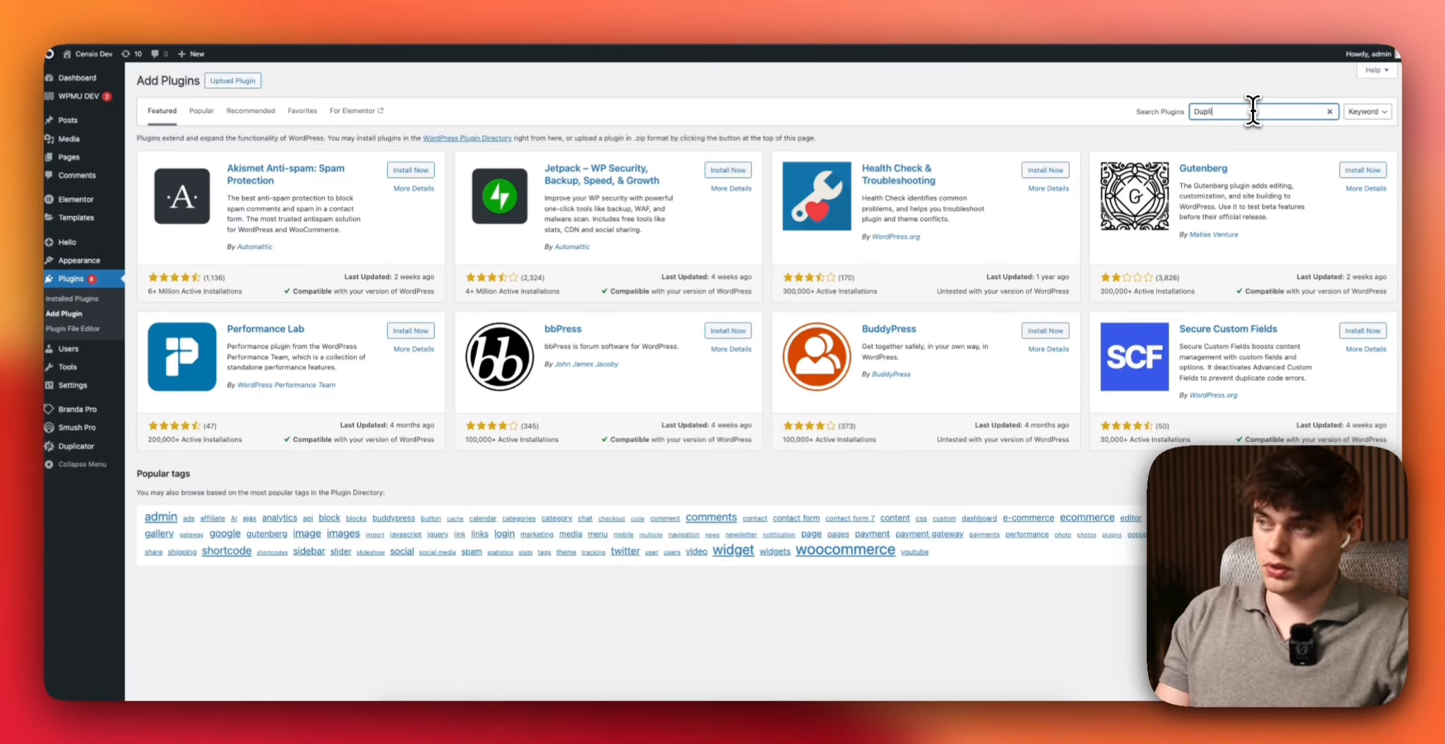
text(Duplicator pro)
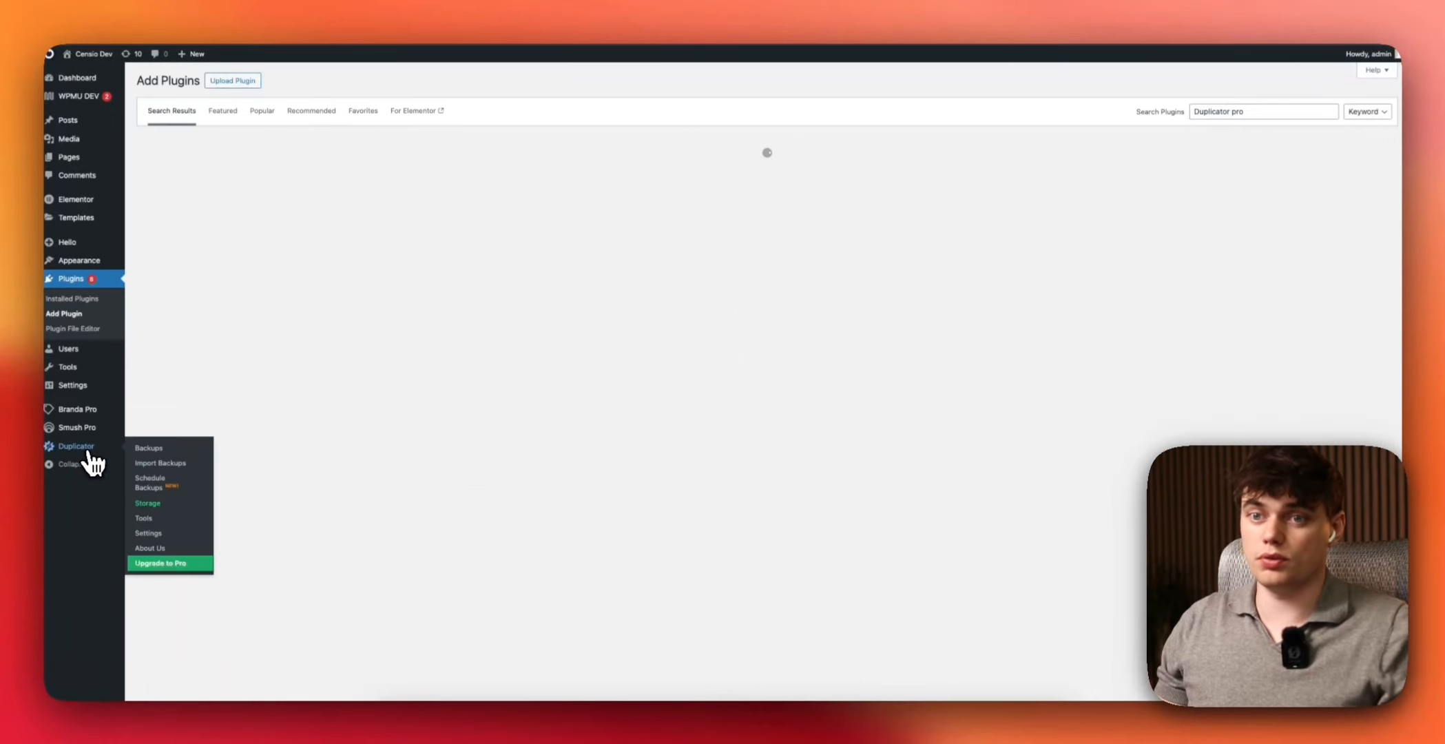
Step: Set up a new Duplicator backup named "New theme" and run its site scan
click(90, 452)
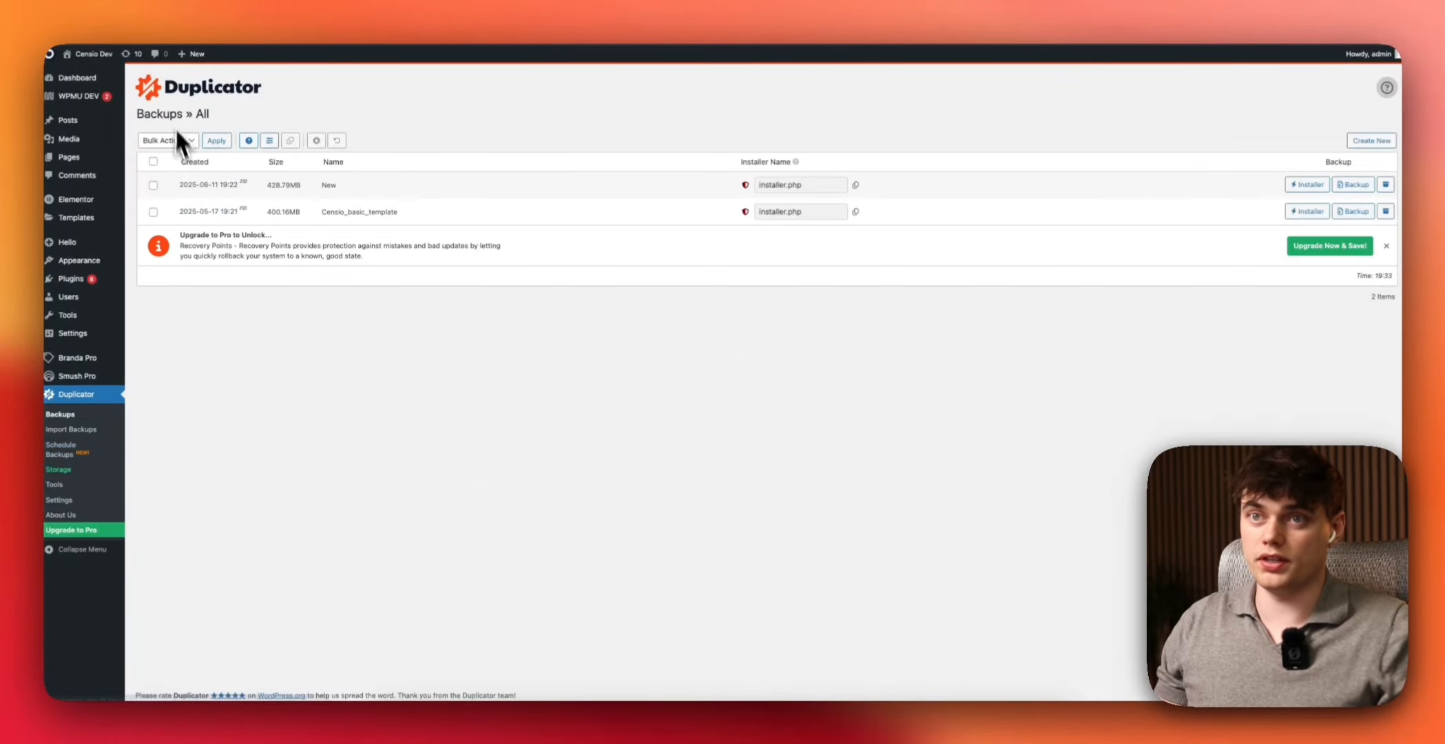
click(1372, 141)
click(244, 199)
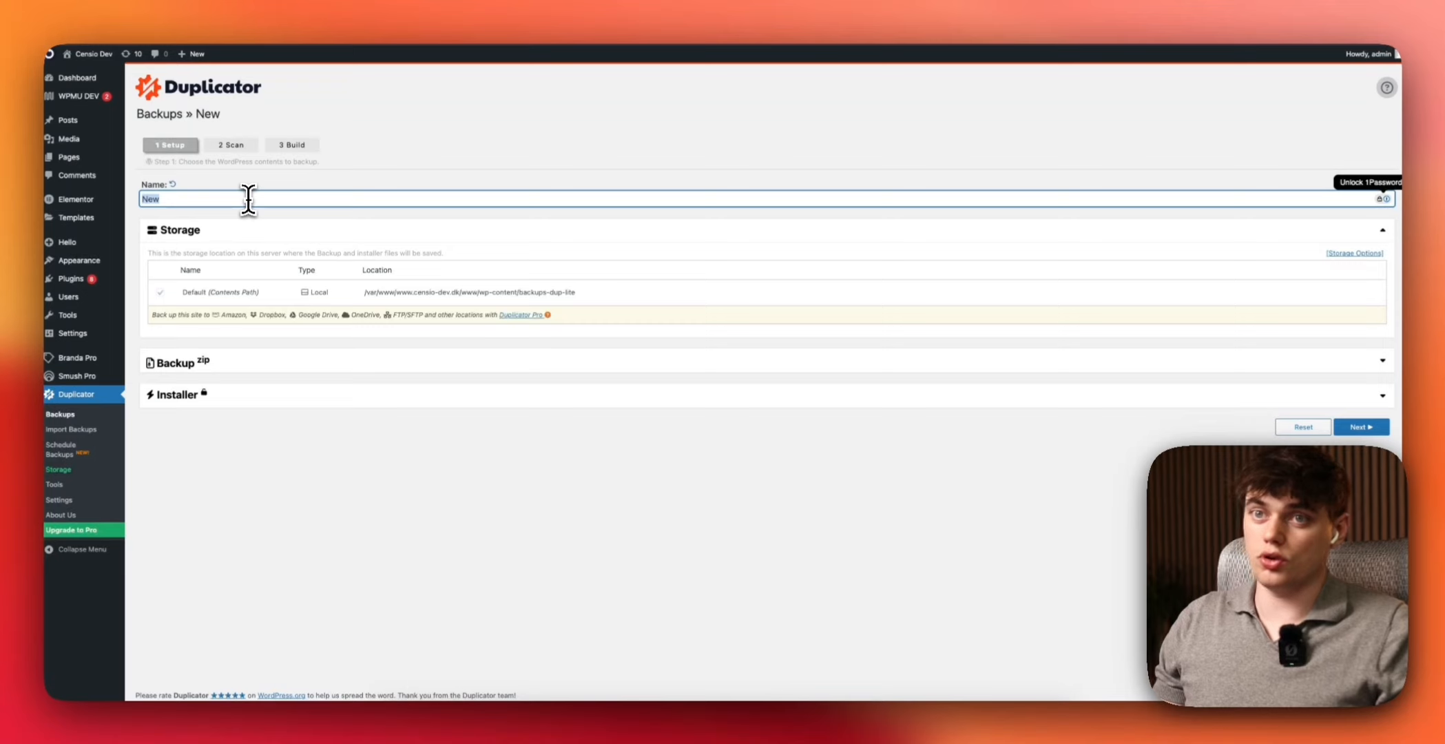
text(dub)
key(ctrl+a)
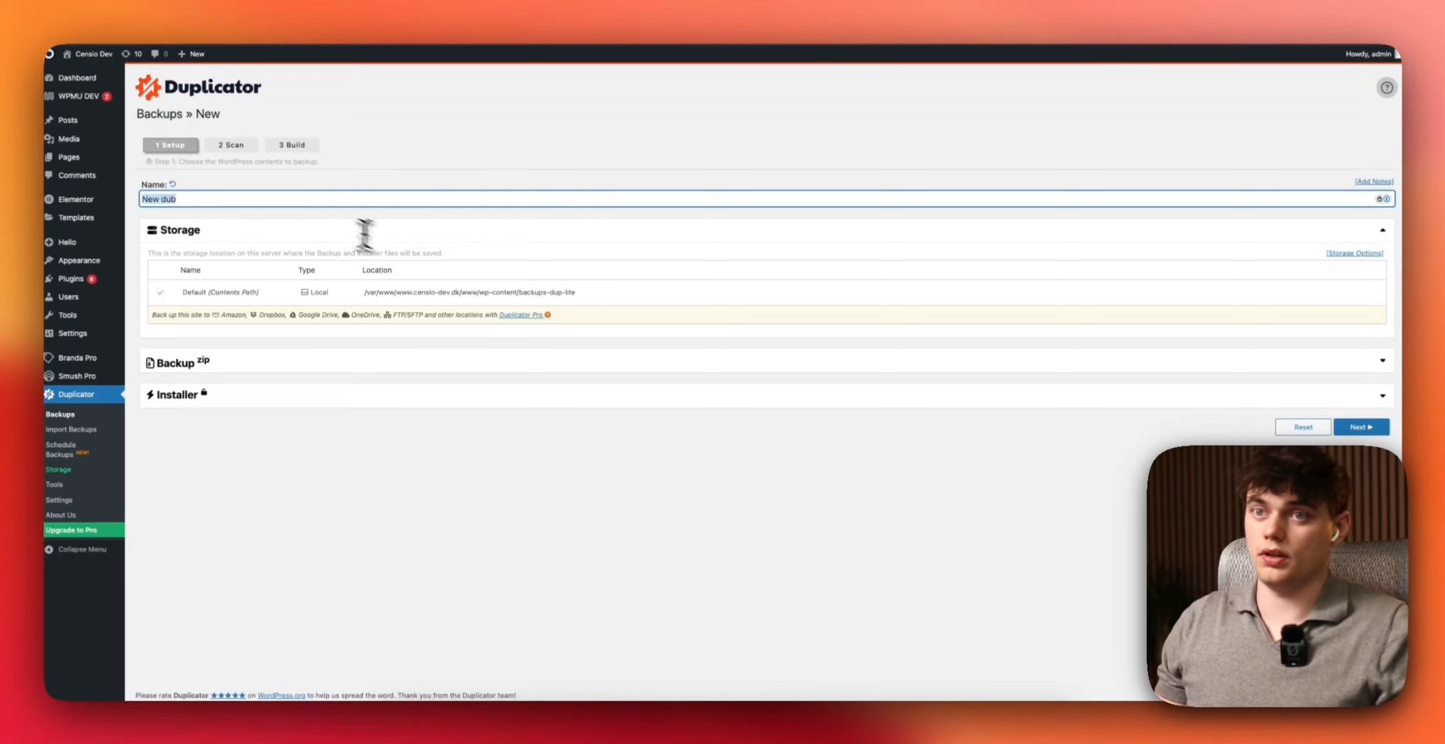
text(New theme)
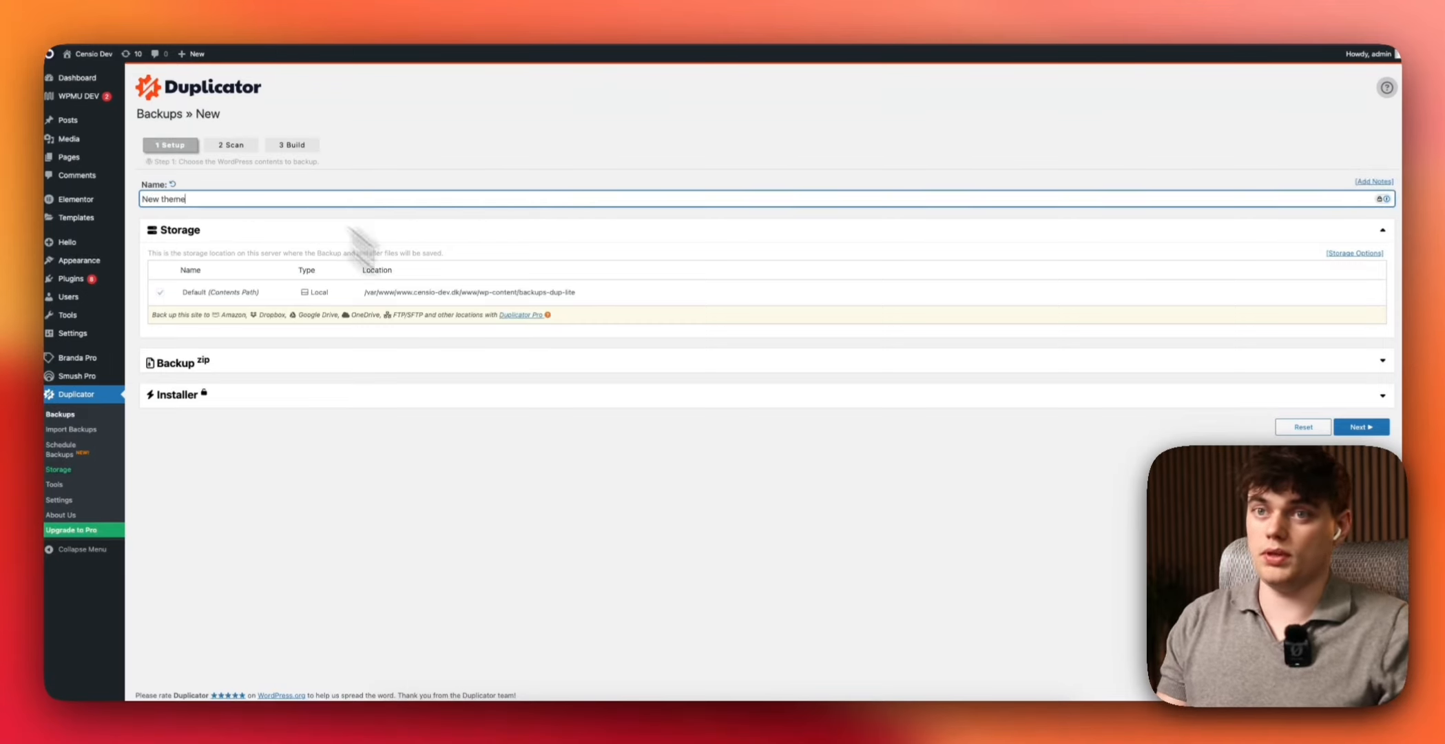
click(1358, 427)
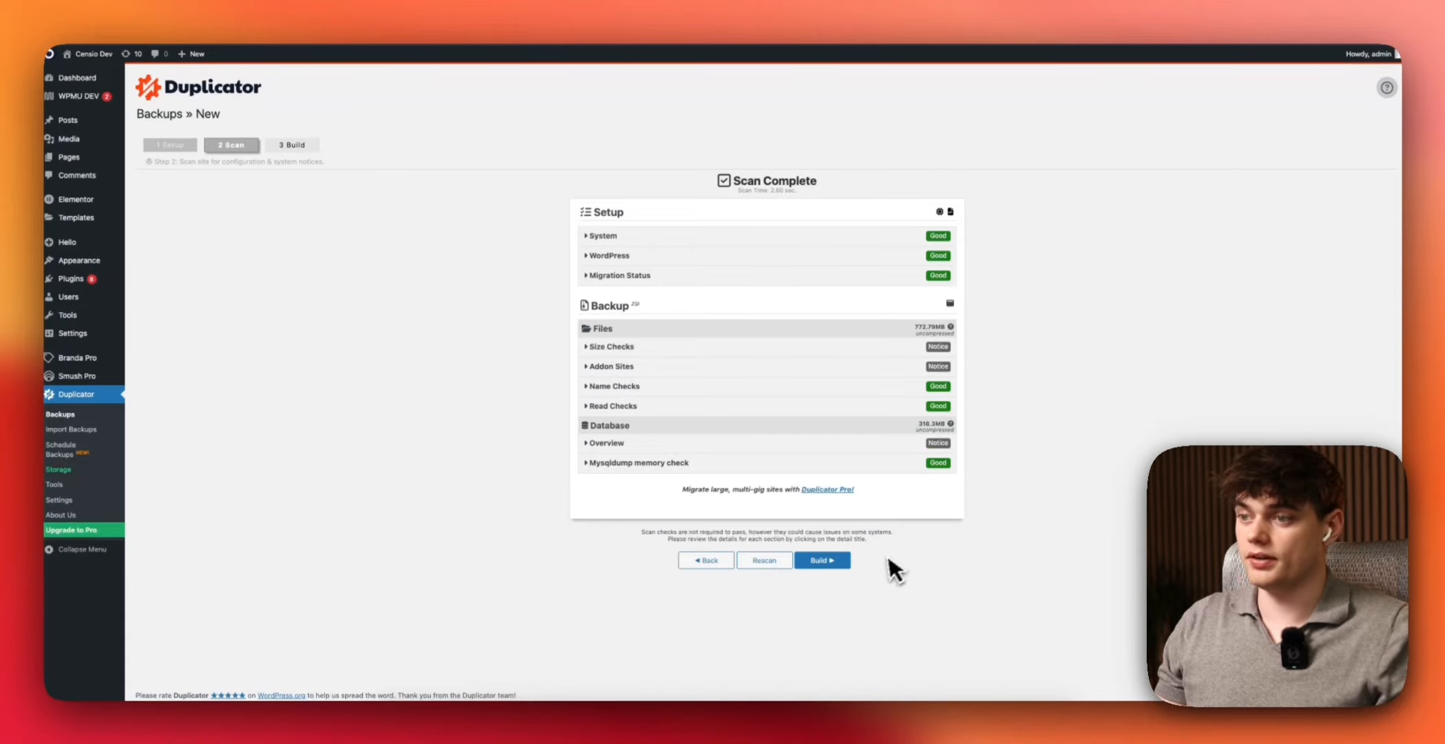
Step: Build the scanned backup and download its installer and archive files
click(819, 561)
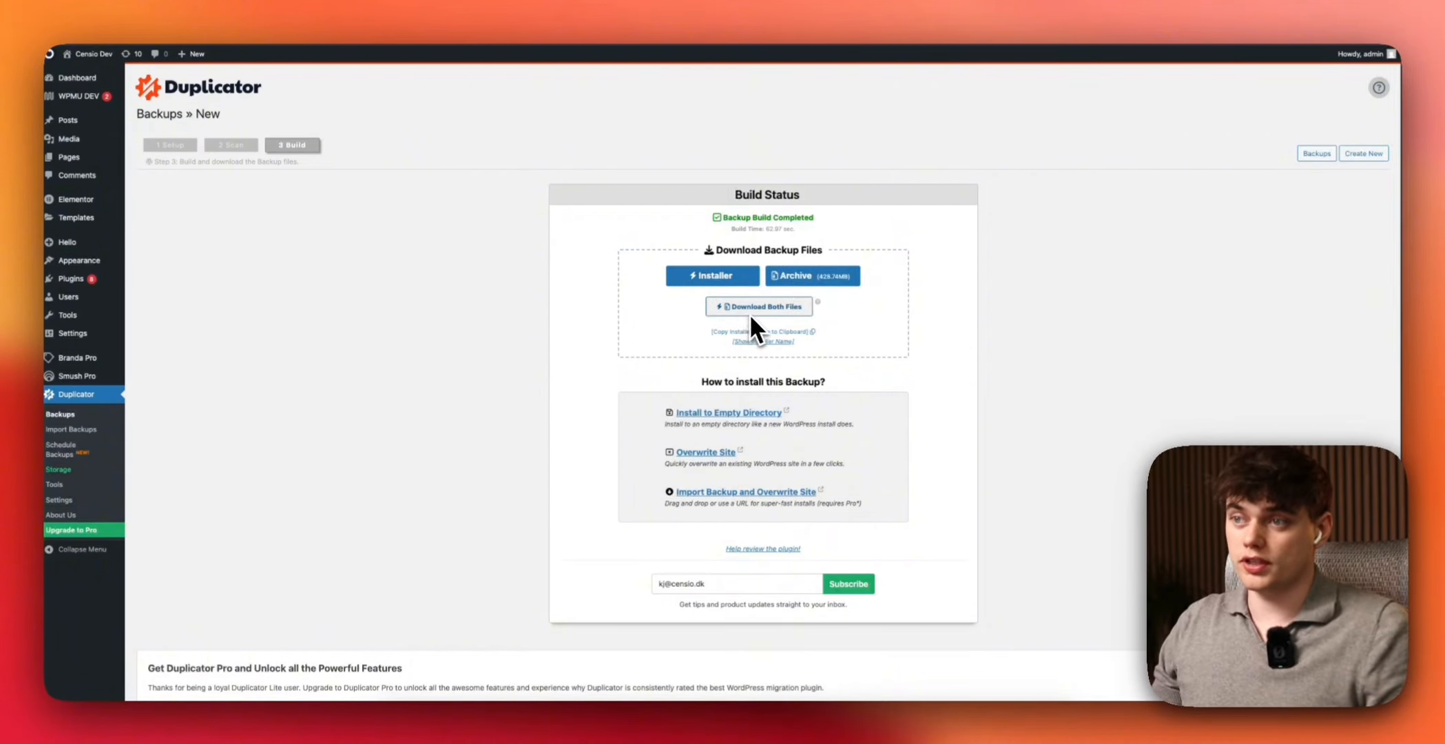
click(715, 280)
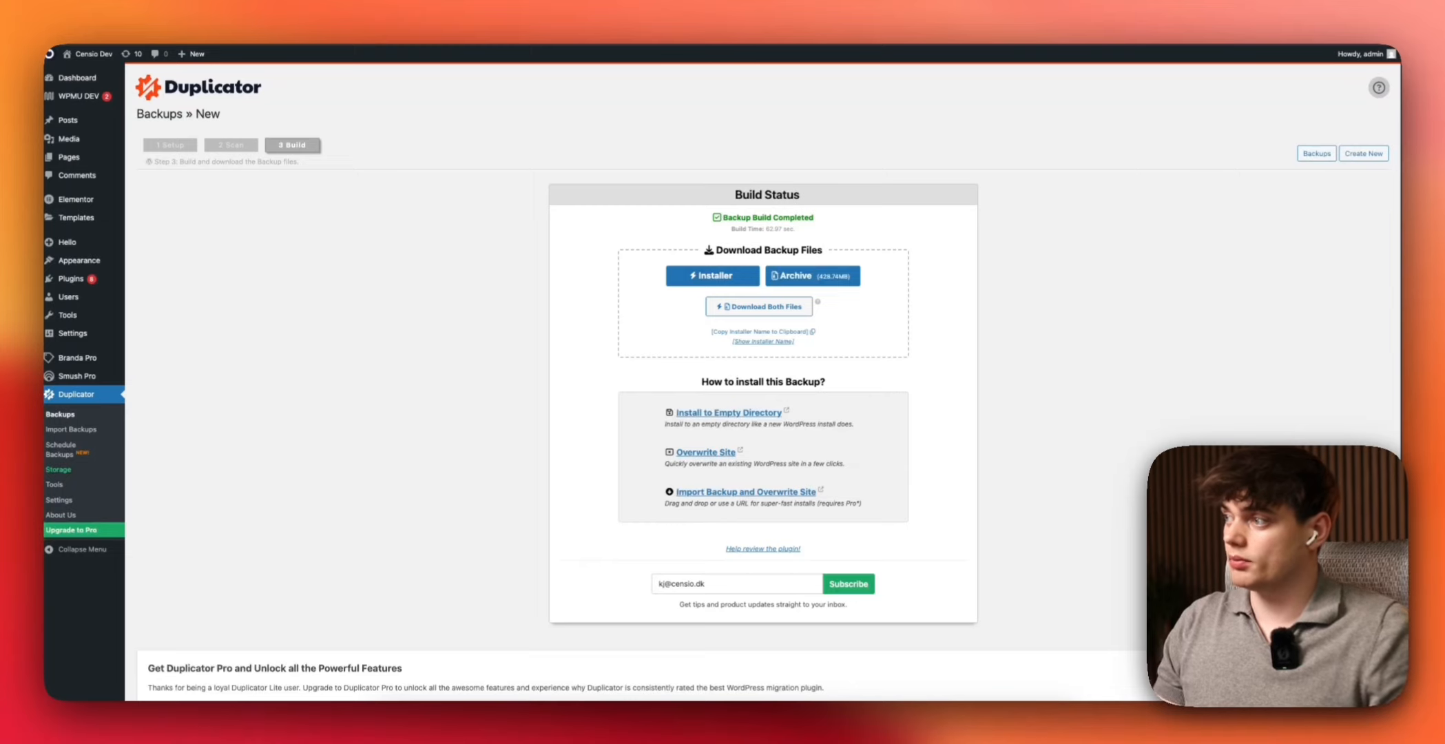
click(1041, 274)
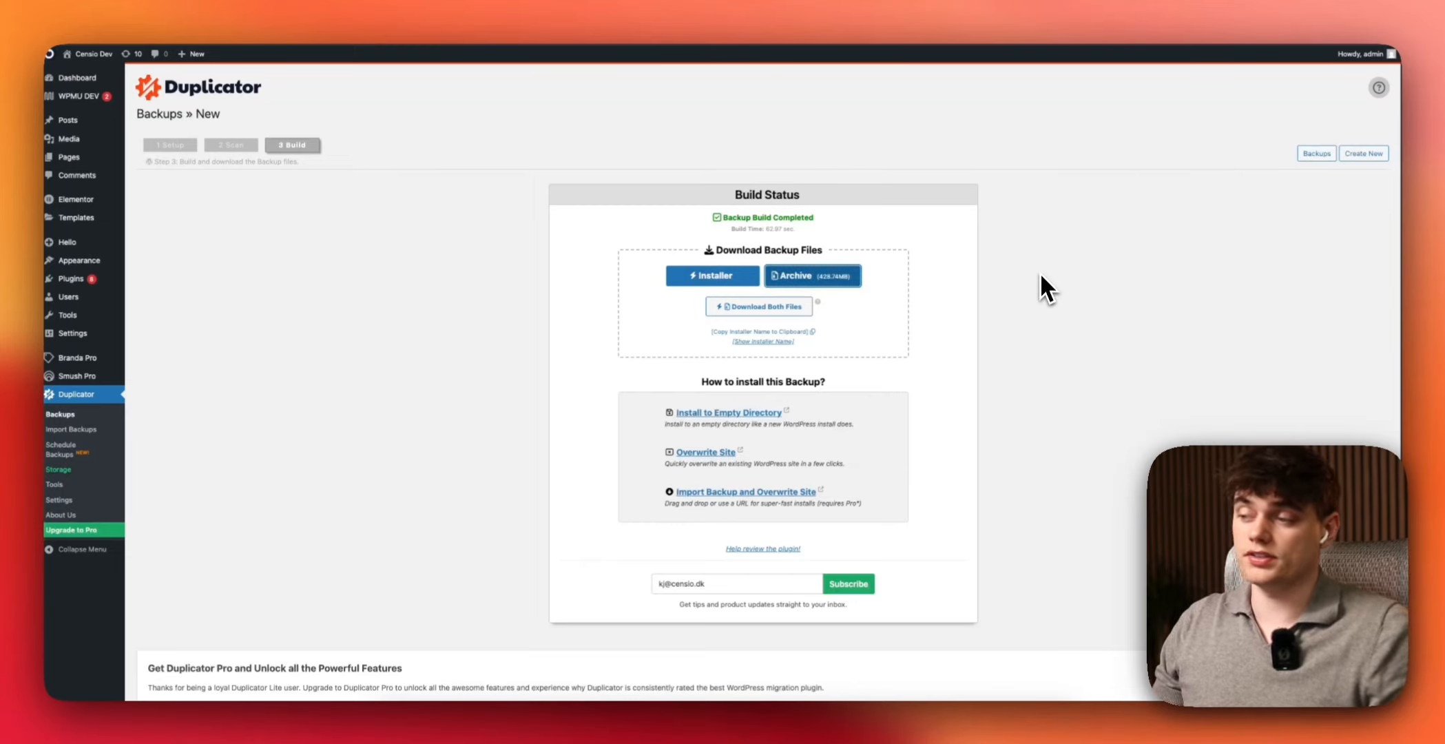
Step: Switch to FileZilla and upload the downloaded installer.php and the New_theme archive zip to the remote www folder
click(916, 722)
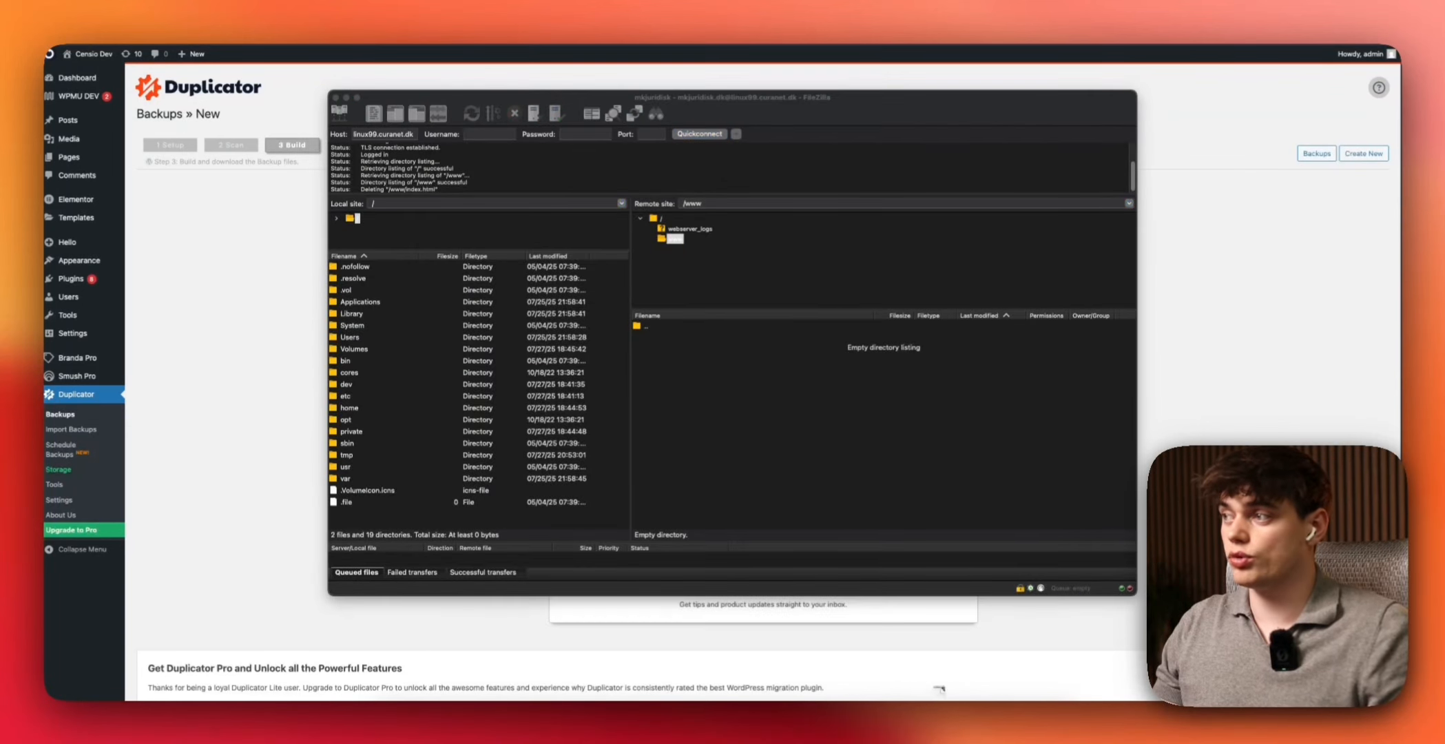
drag(1399, 324, 738, 392)
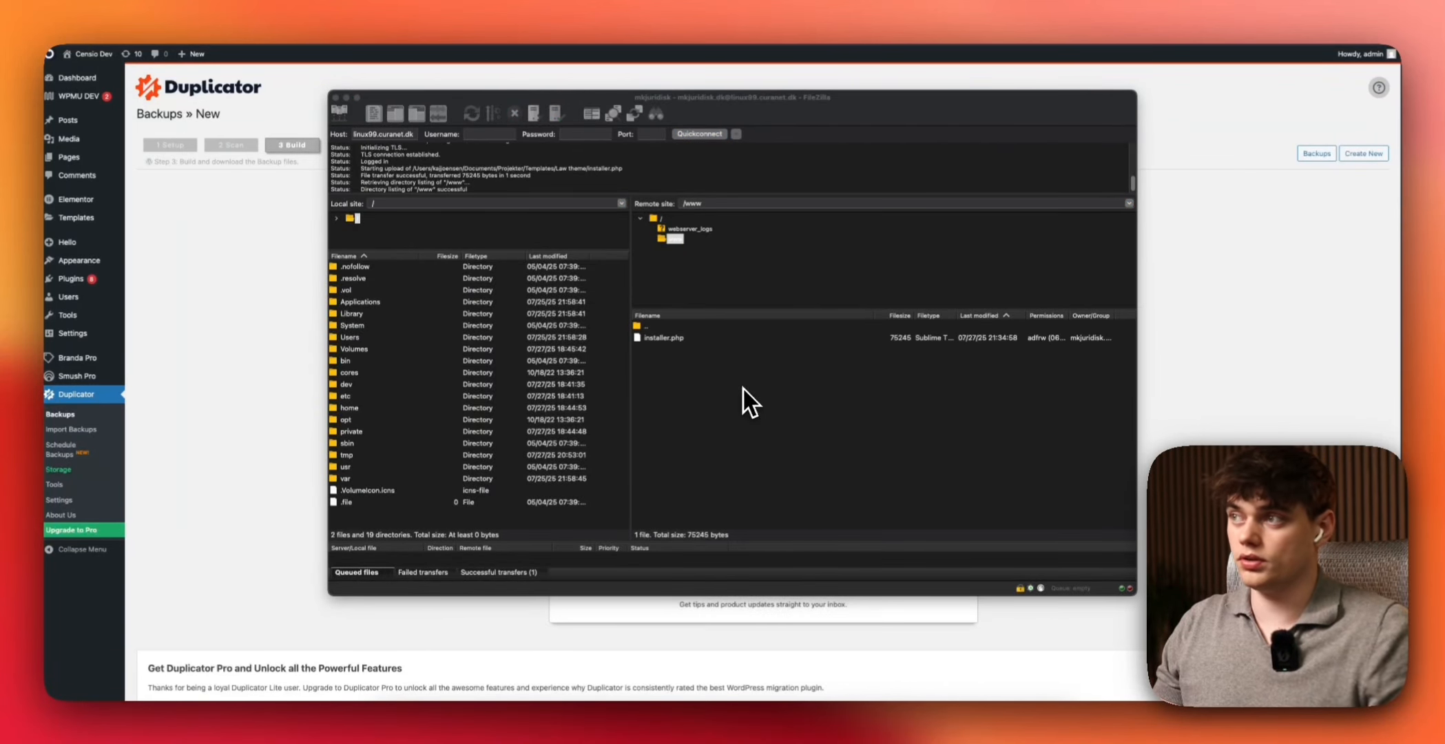
click(1328, 226)
click(1361, 16)
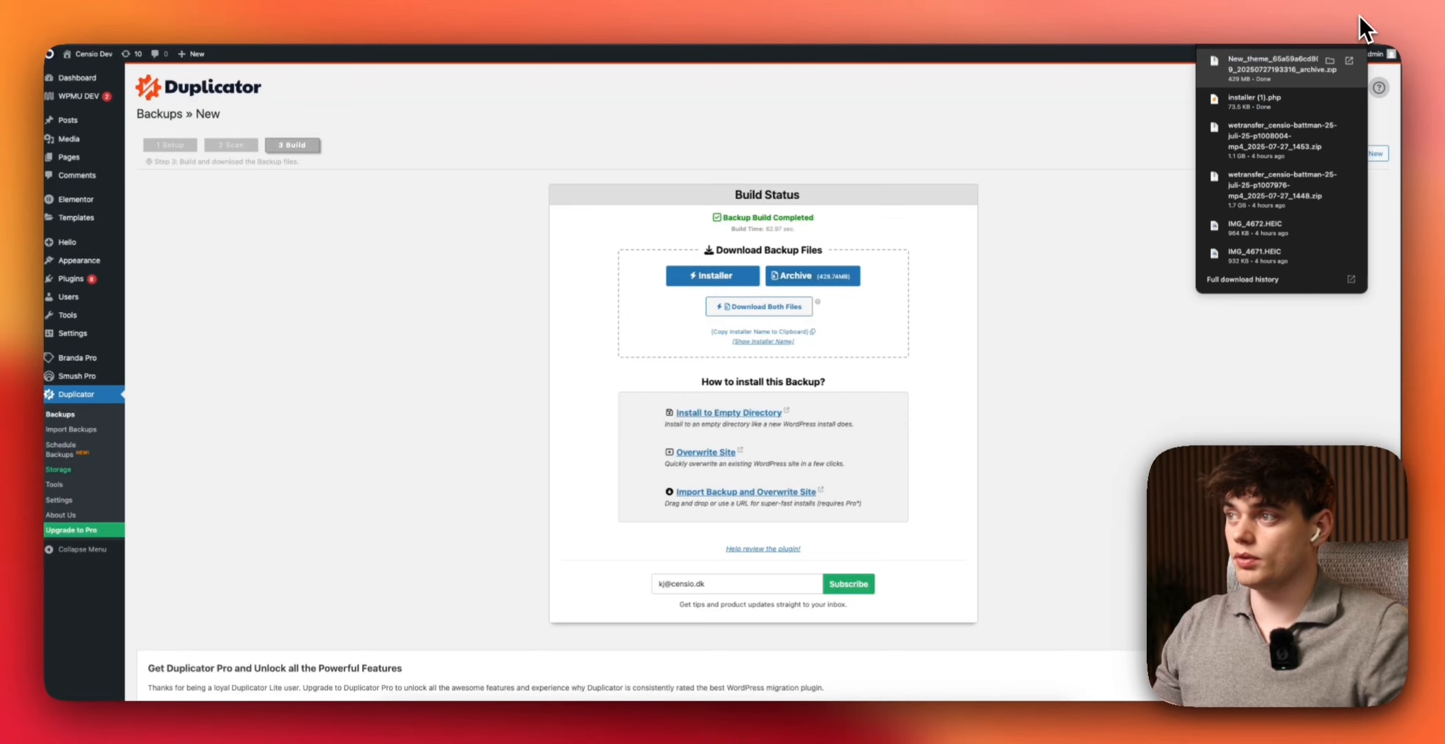
click(1360, 15)
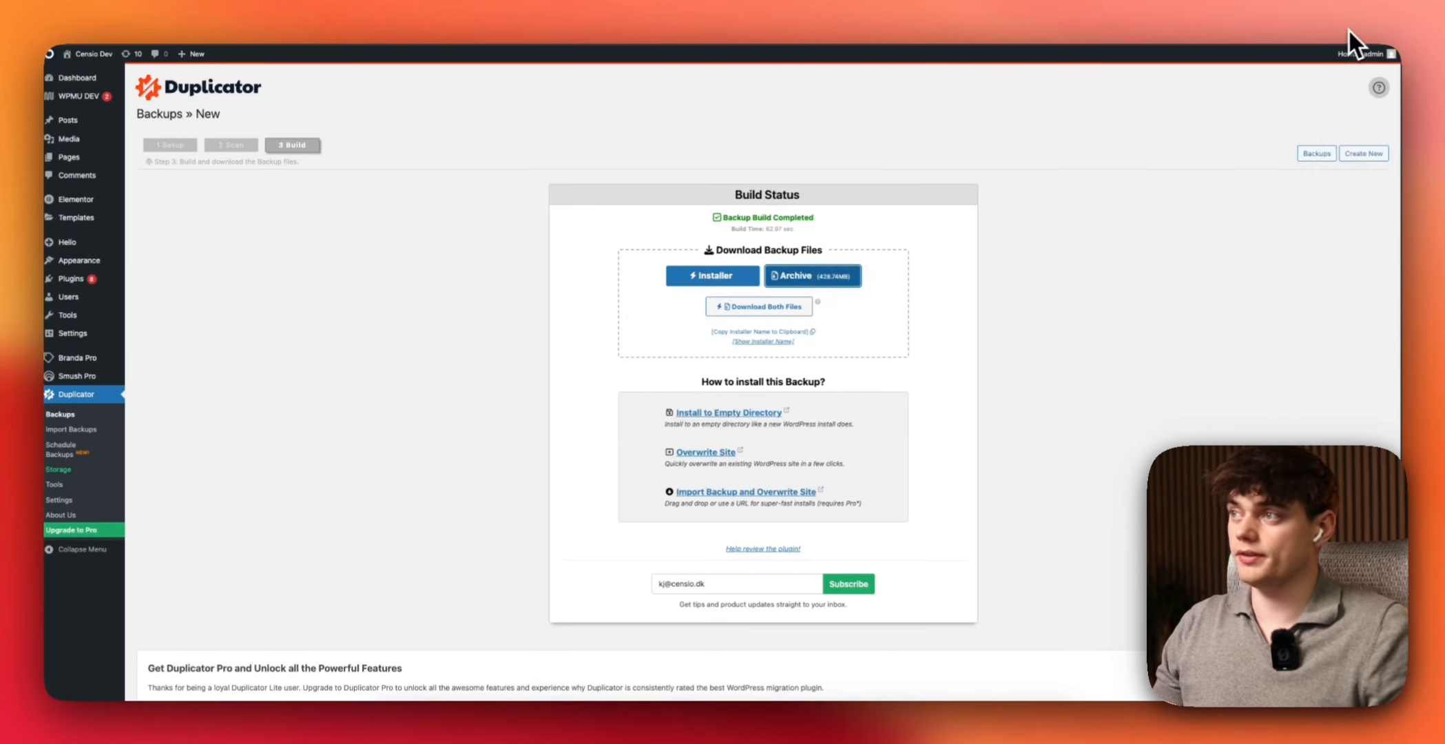
key(super+Tab)
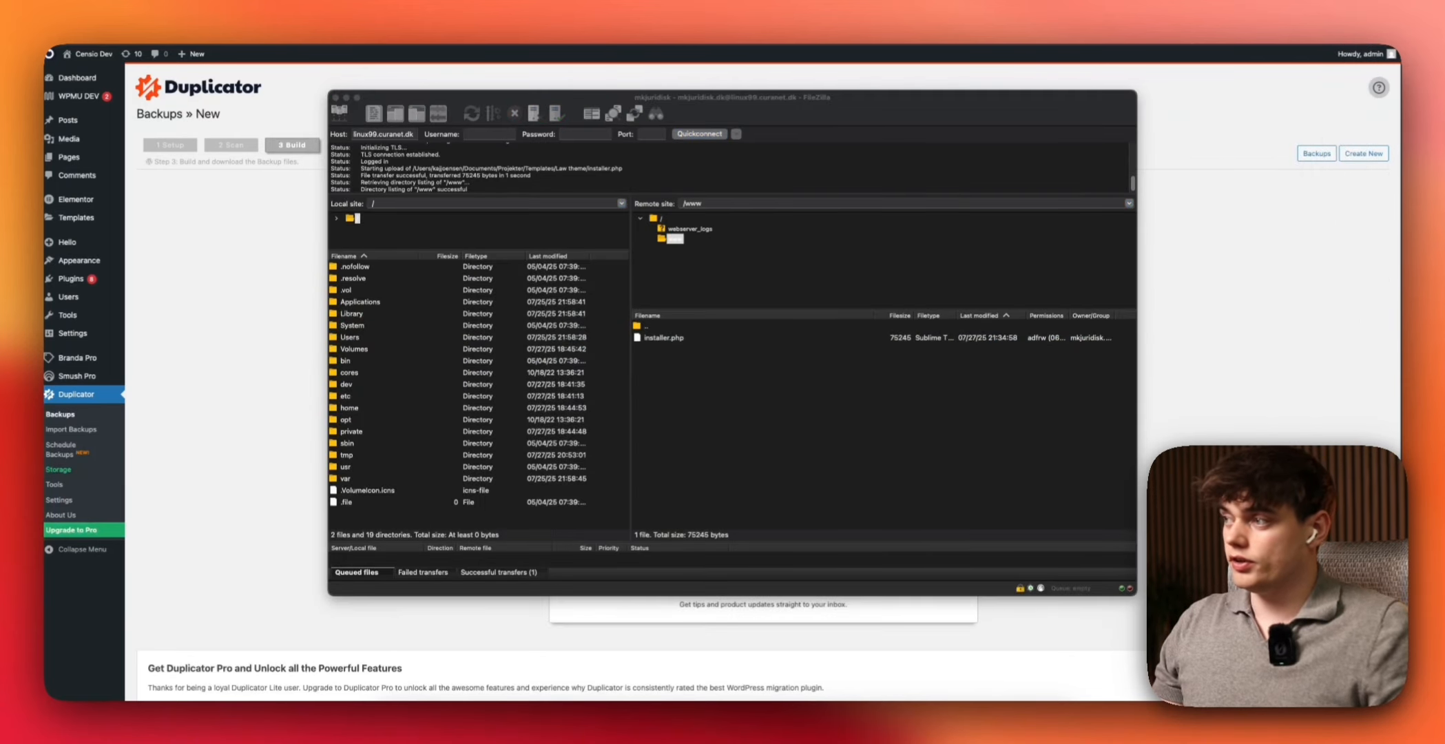
drag(1103, 407, 819, 441)
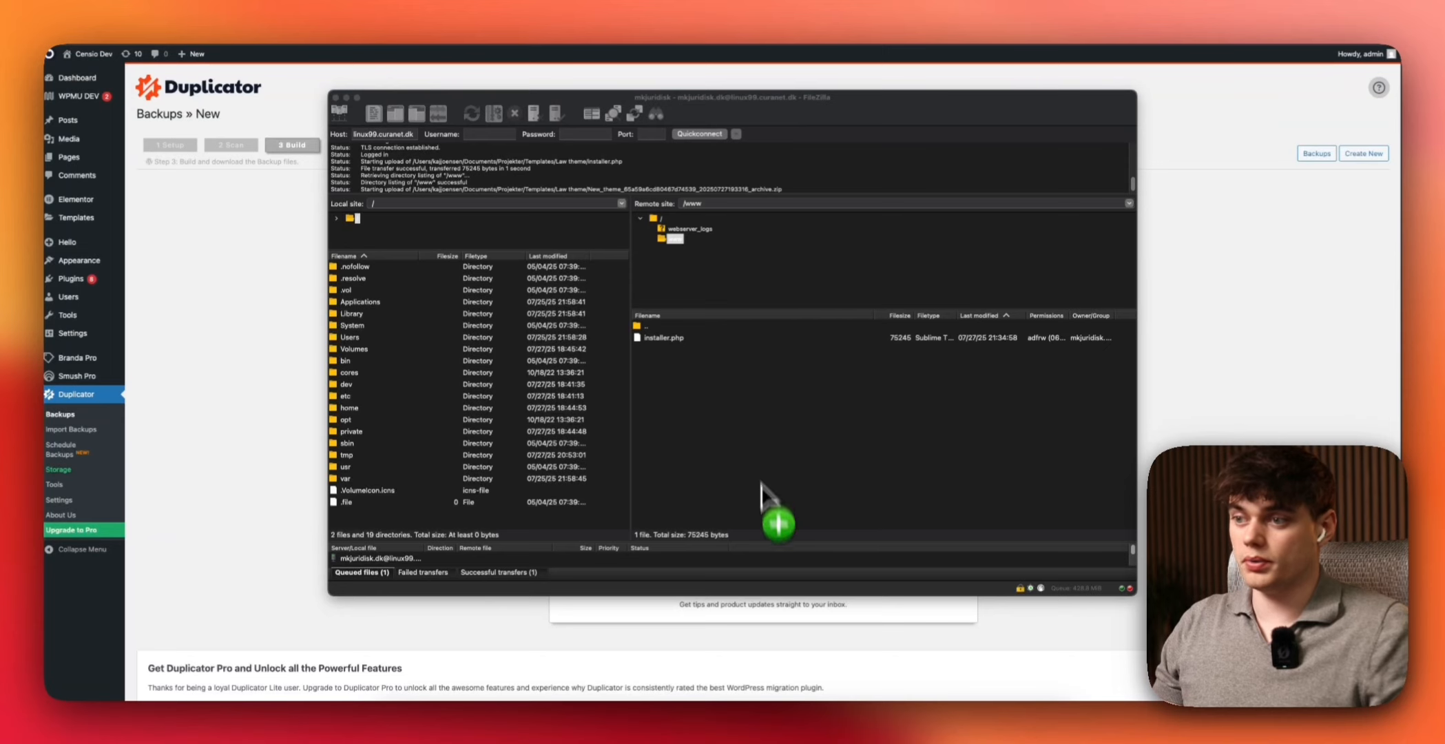
drag(746, 542, 751, 476)
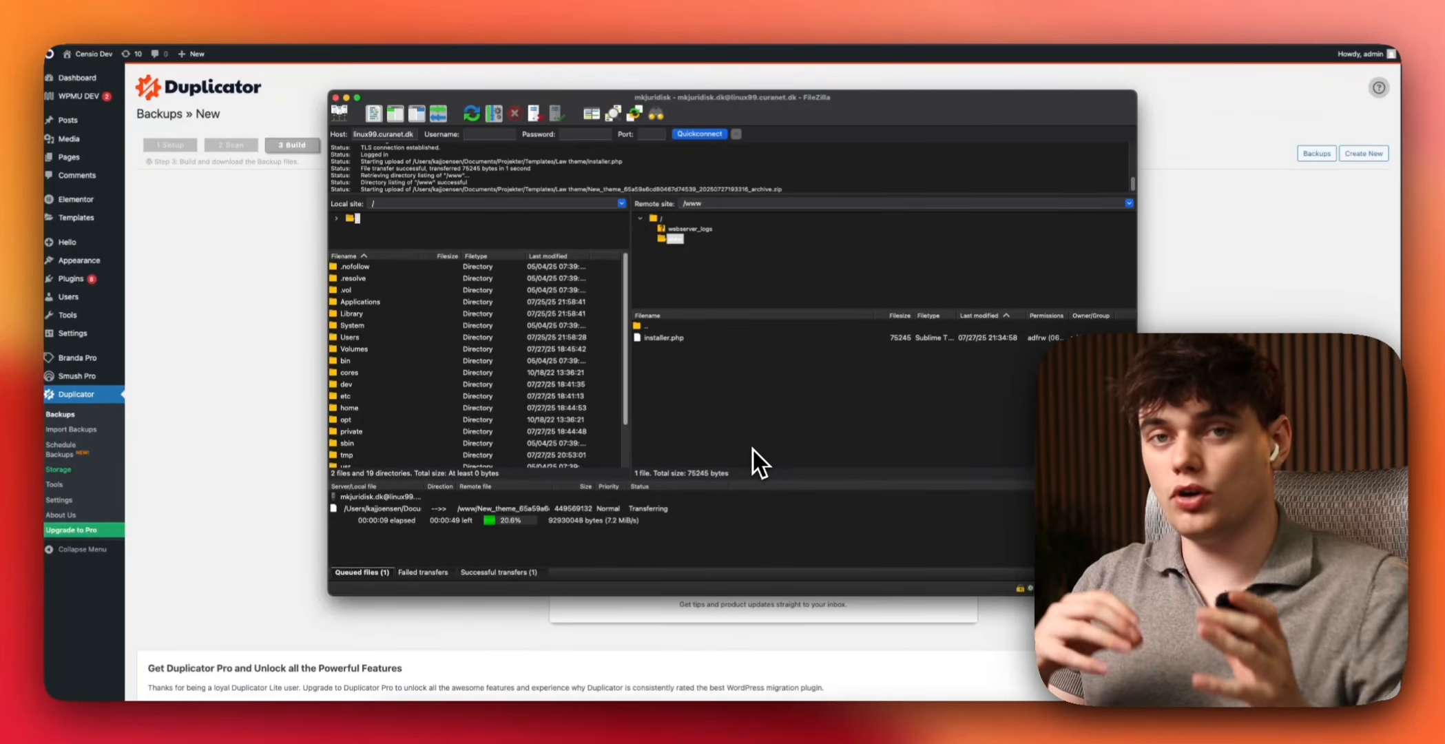
Step: Open installer.php at mkjuridisk.dk.linux99.curanetserver.dk in the browser
click(270, 365)
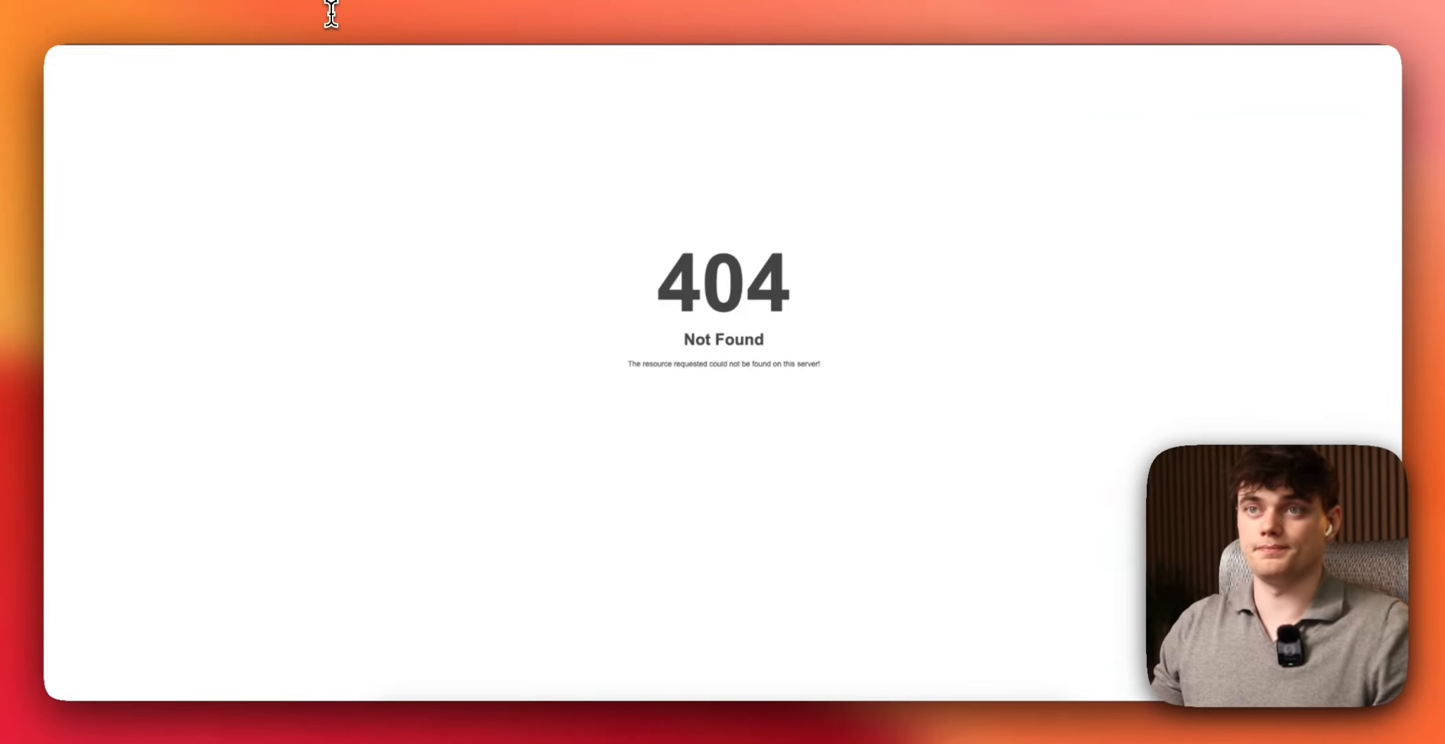
text(inux99.curanetserver.dk/)
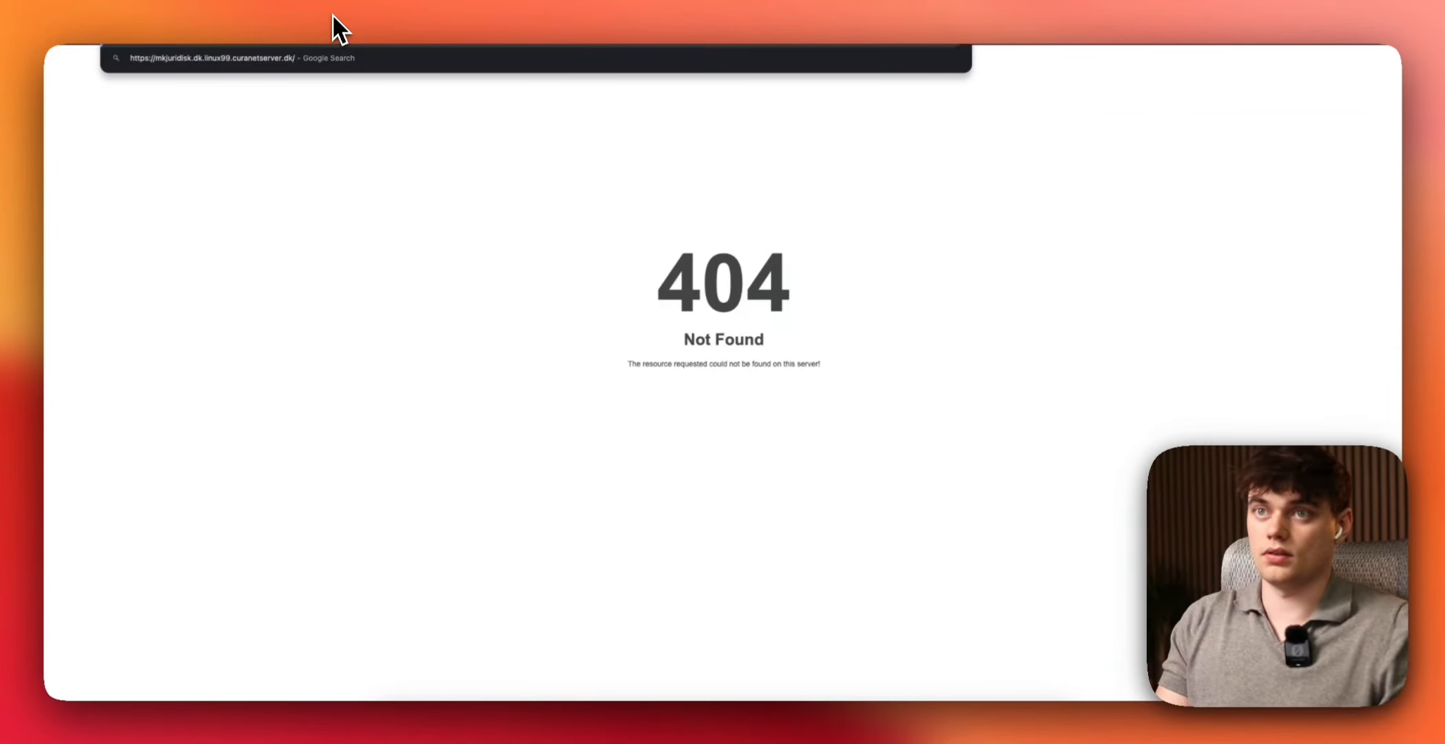
text(staller.php)
key(Return)
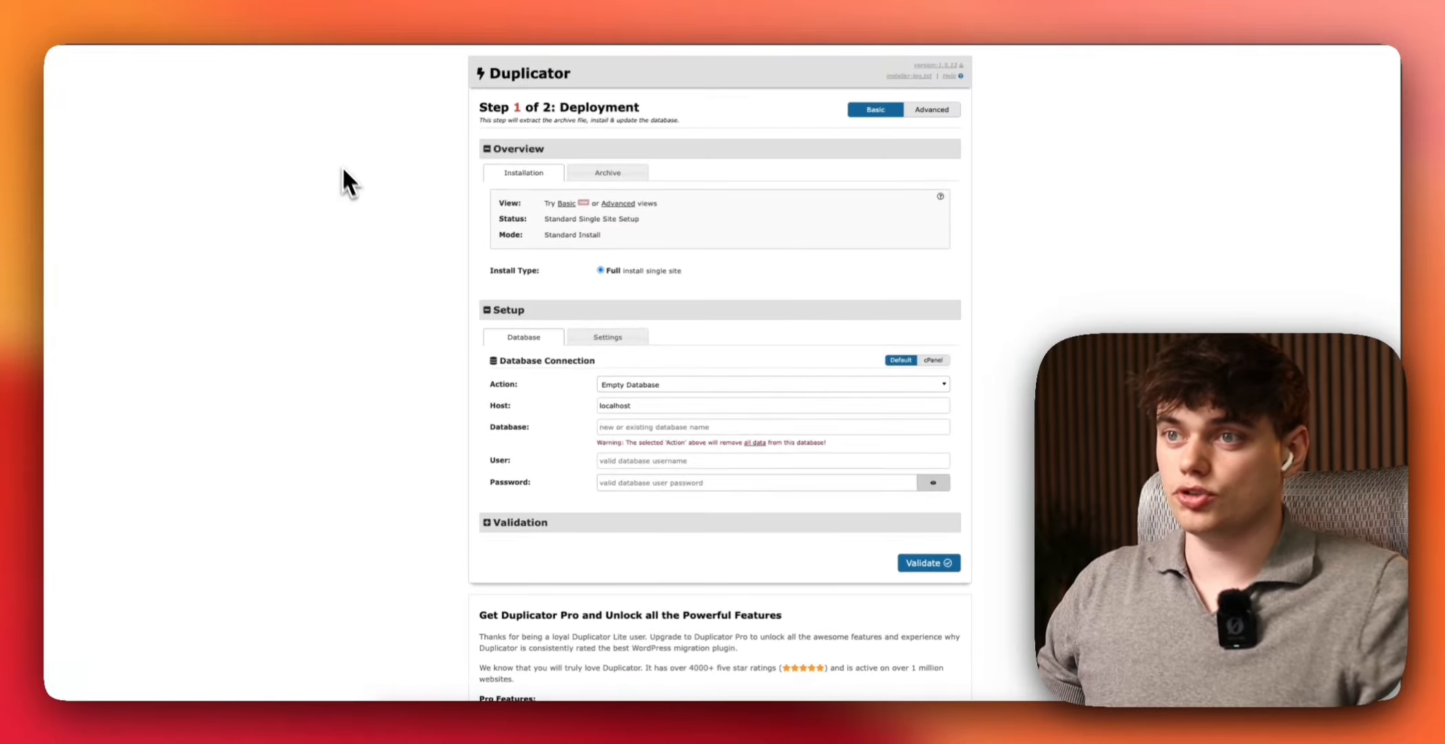
Step: Fill in the database name, user and password in the installer's database connection setup and validate the deployment
drag(660, 405, 491, 403)
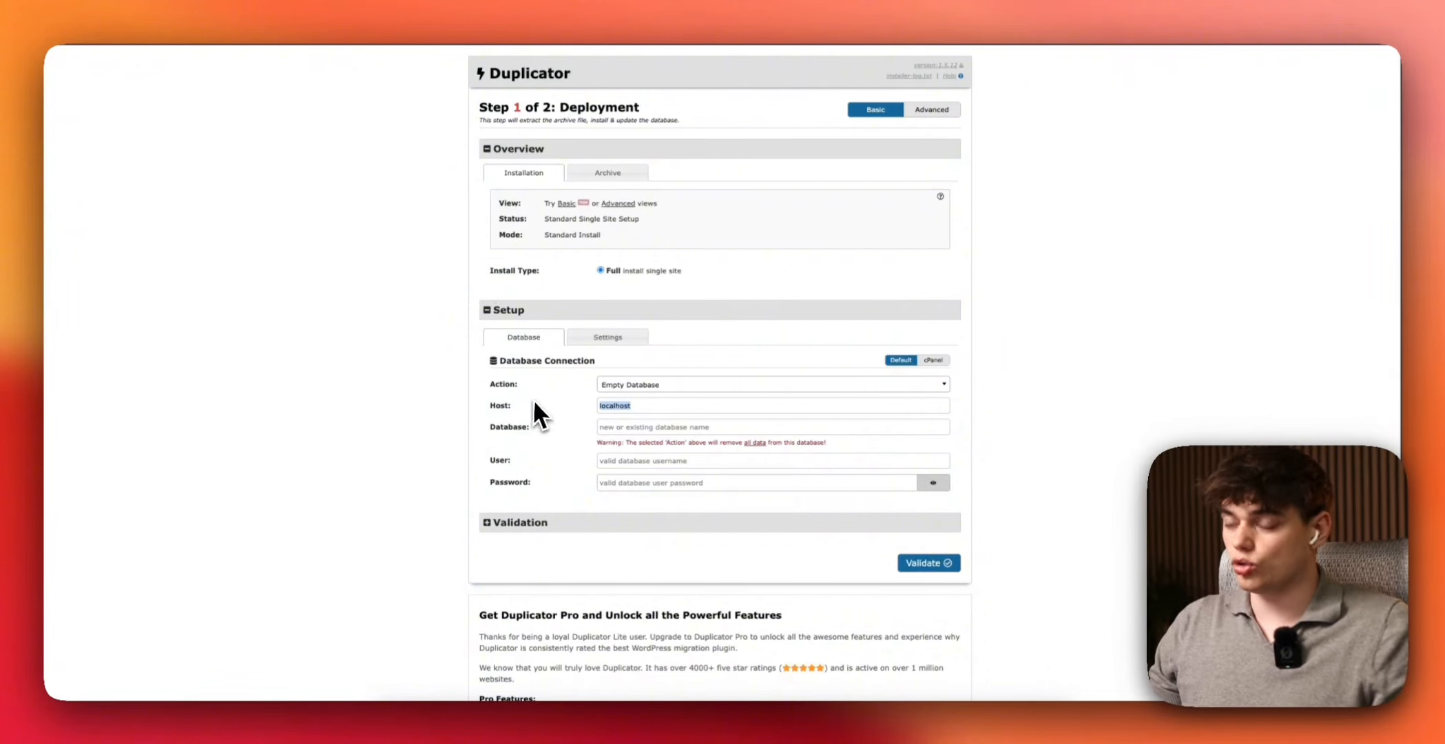
click(640, 482)
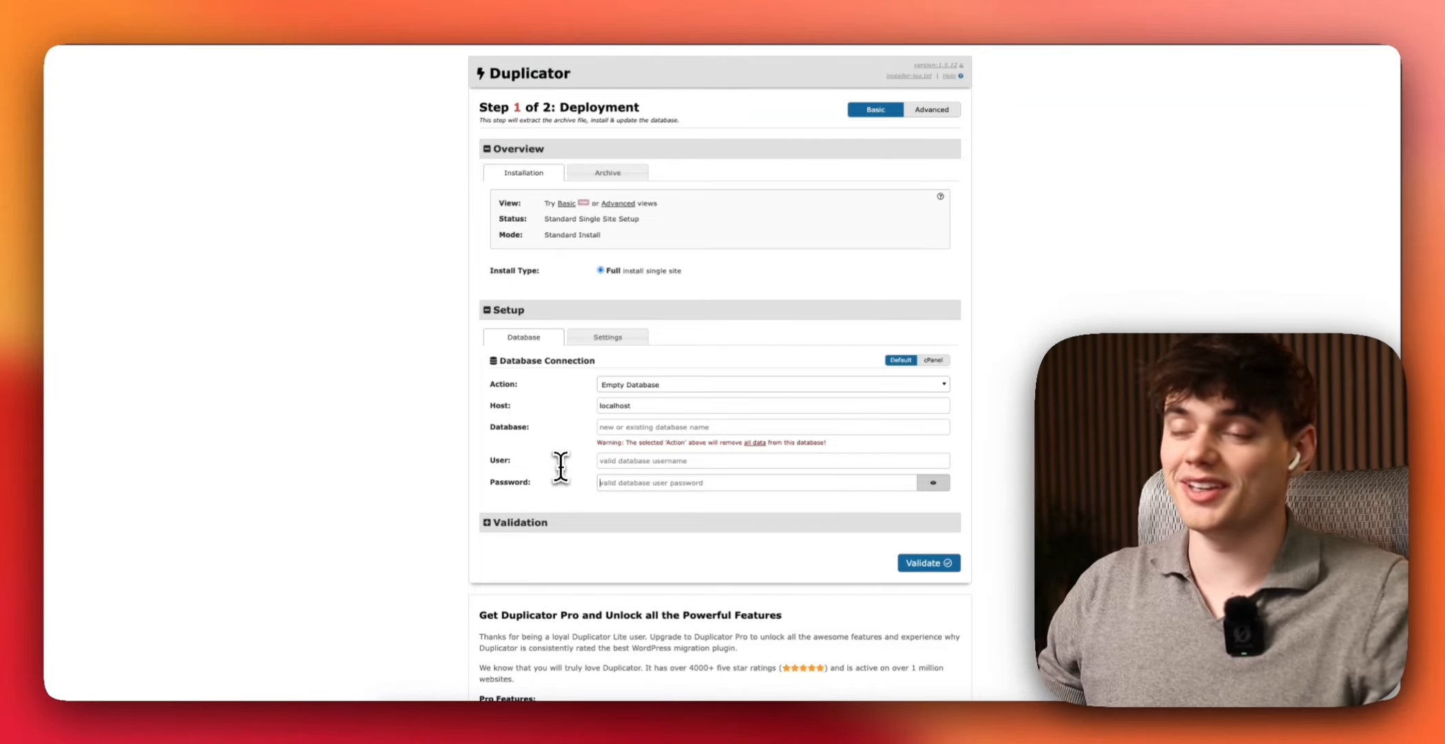
click(928, 563)
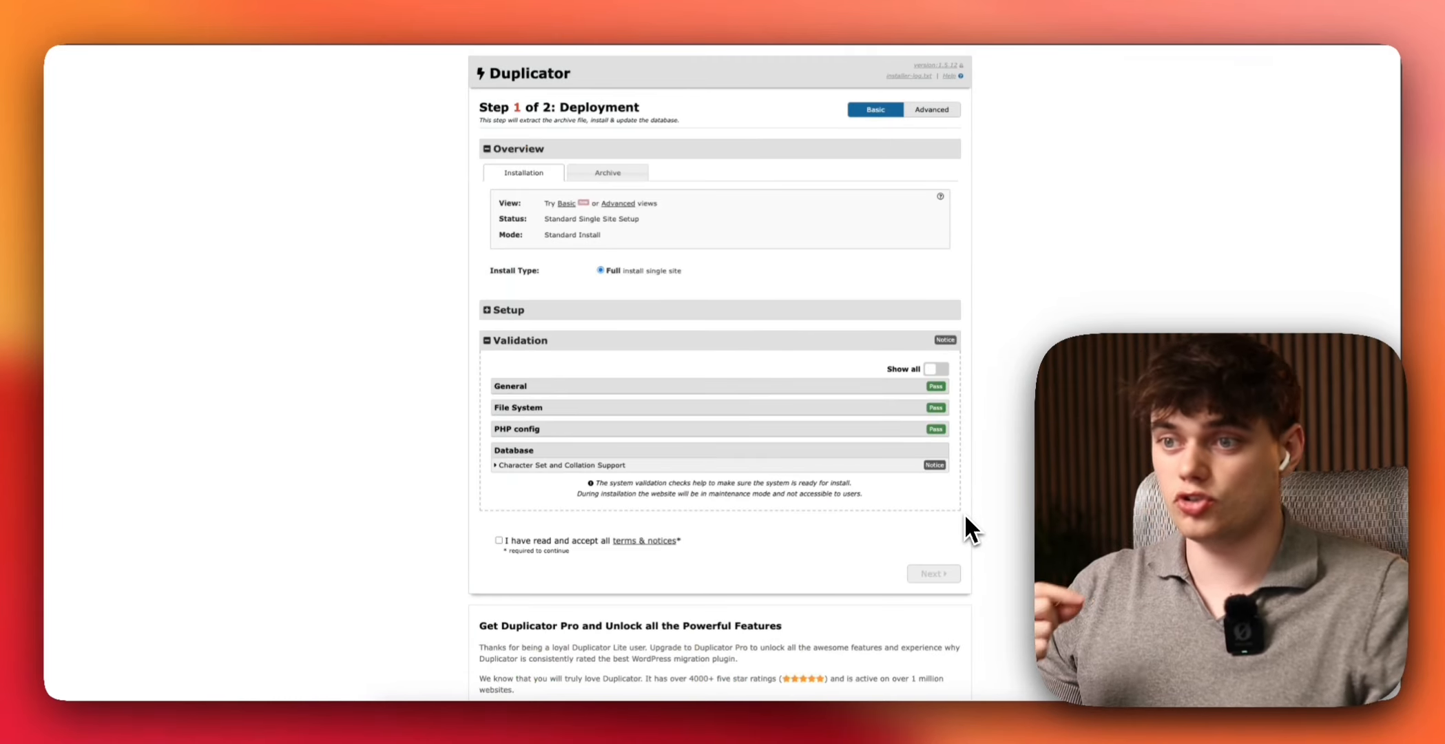
Step: Accept the installer's terms and notices and show all of the validation checks
click(499, 540)
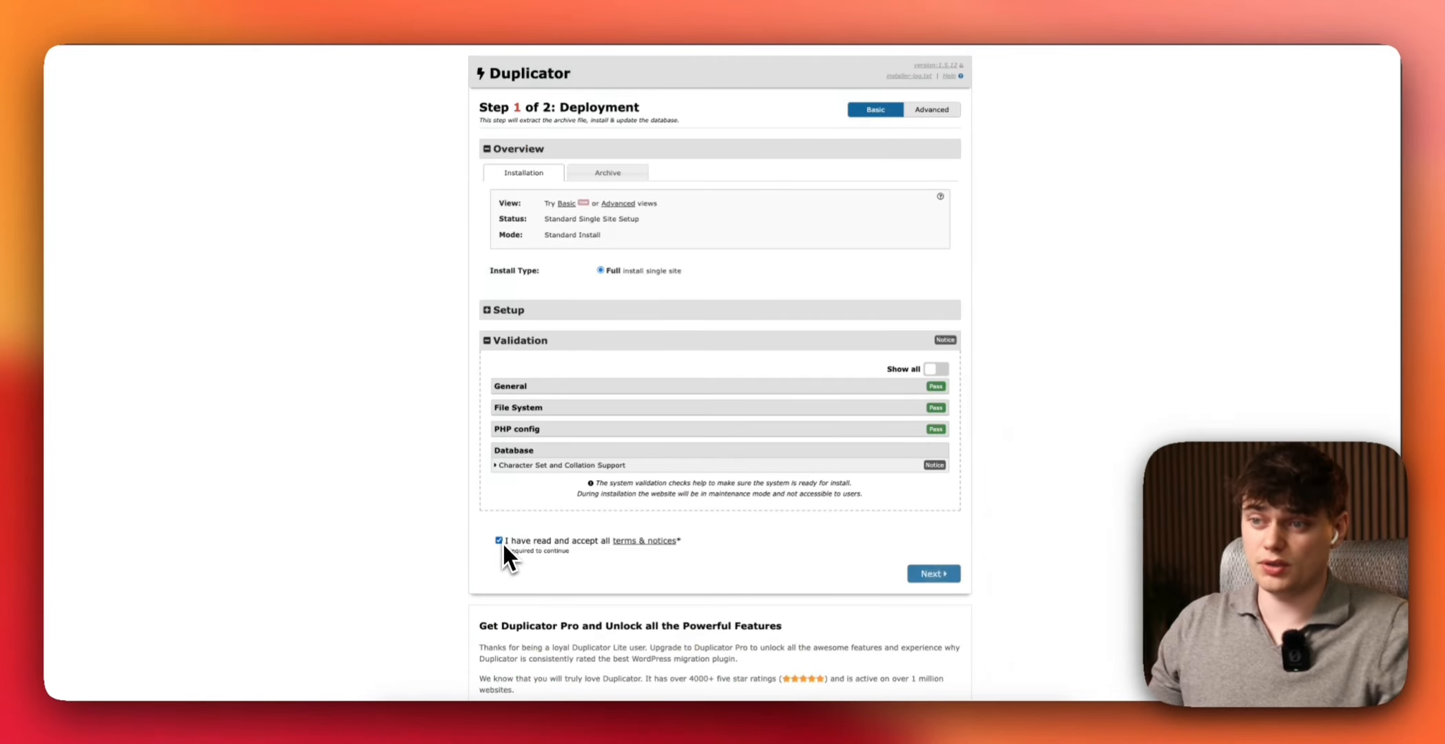
click(936, 370)
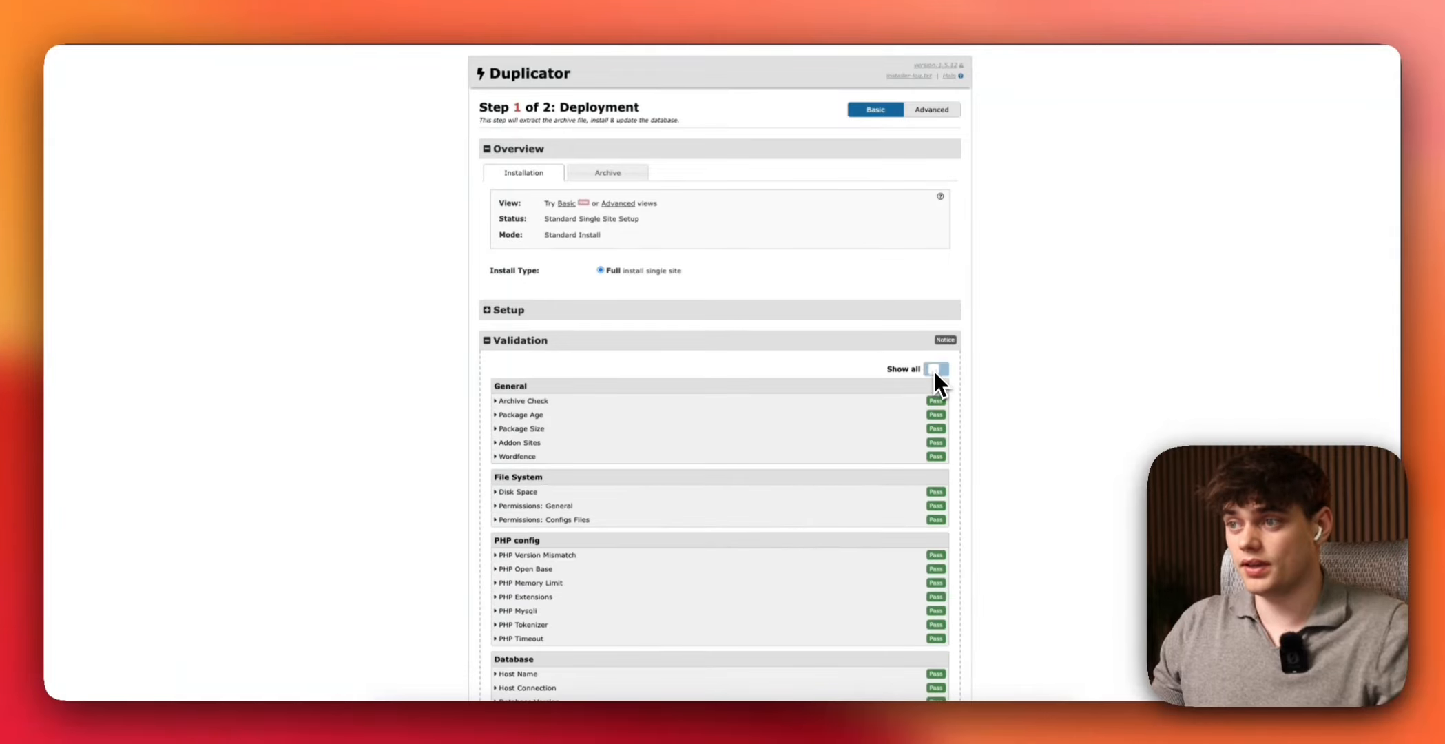
click(935, 369)
click(936, 369)
scroll(933, 413, down, 5)
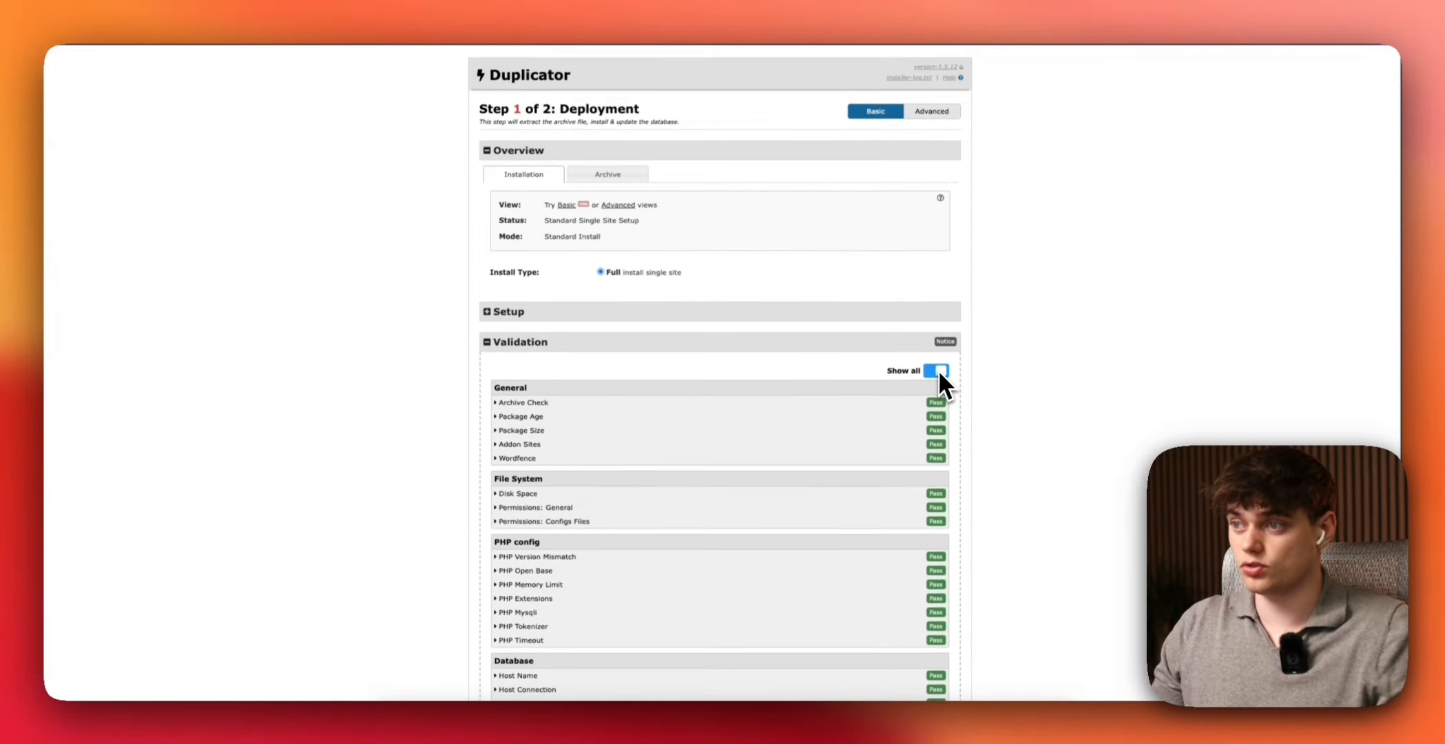
Step: Run the full single-site installation with the shown site and database settings, and open the WordPress admin login once it finishes
click(936, 370)
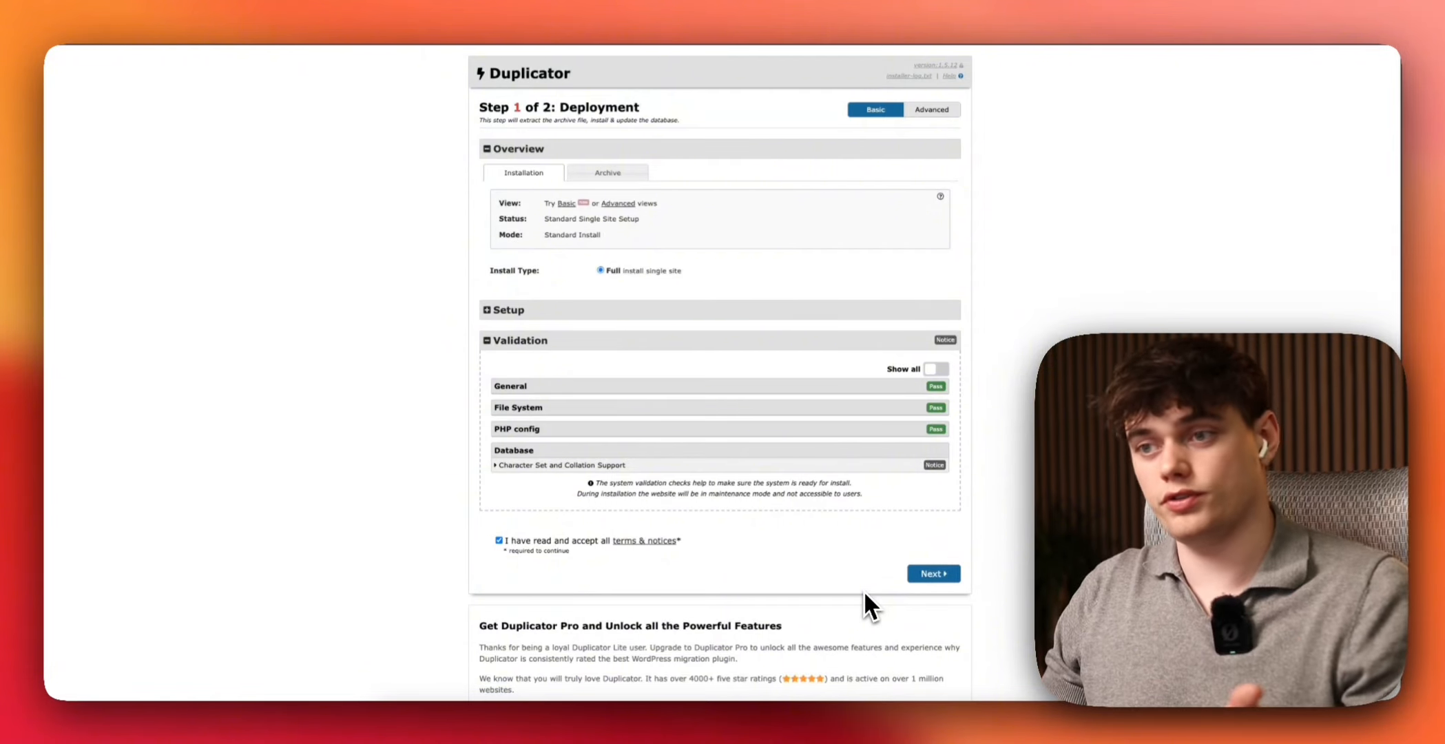
click(931, 573)
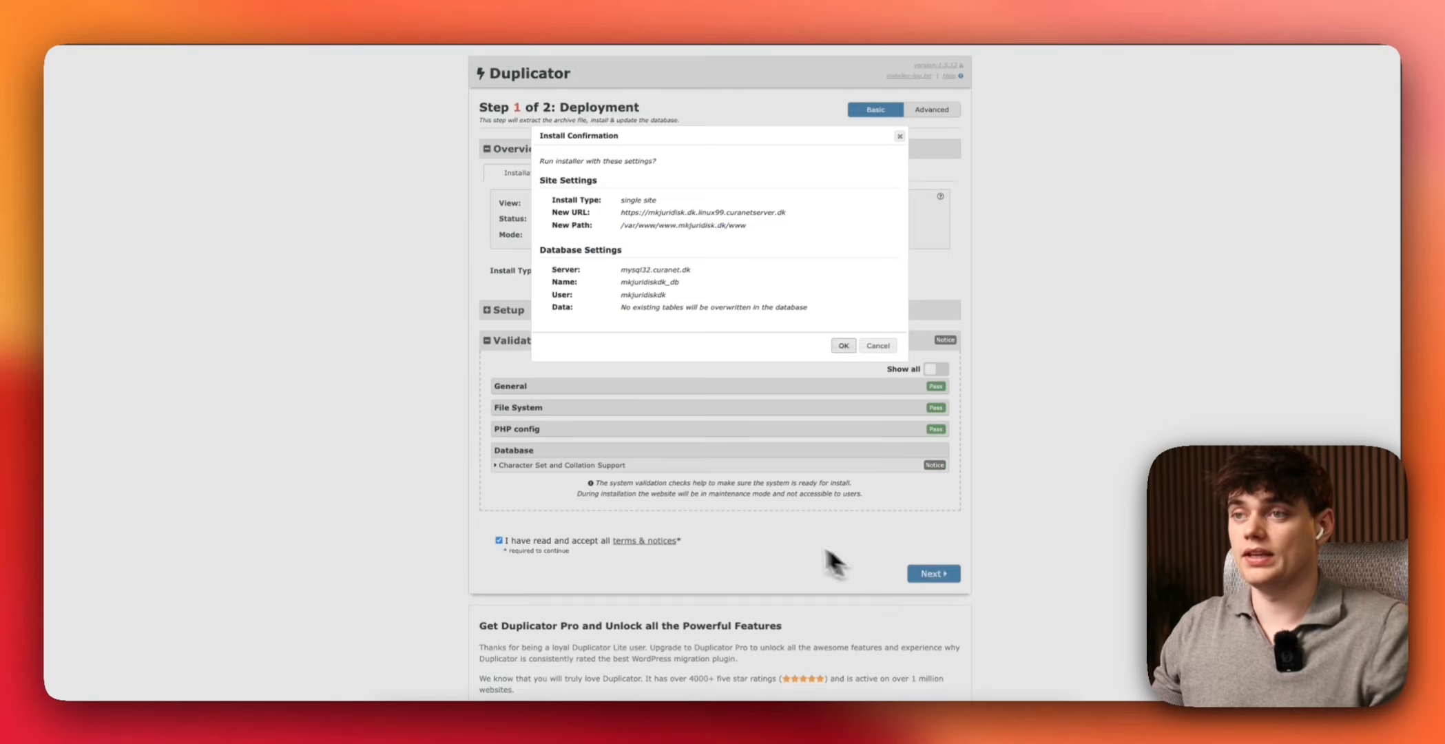
click(846, 346)
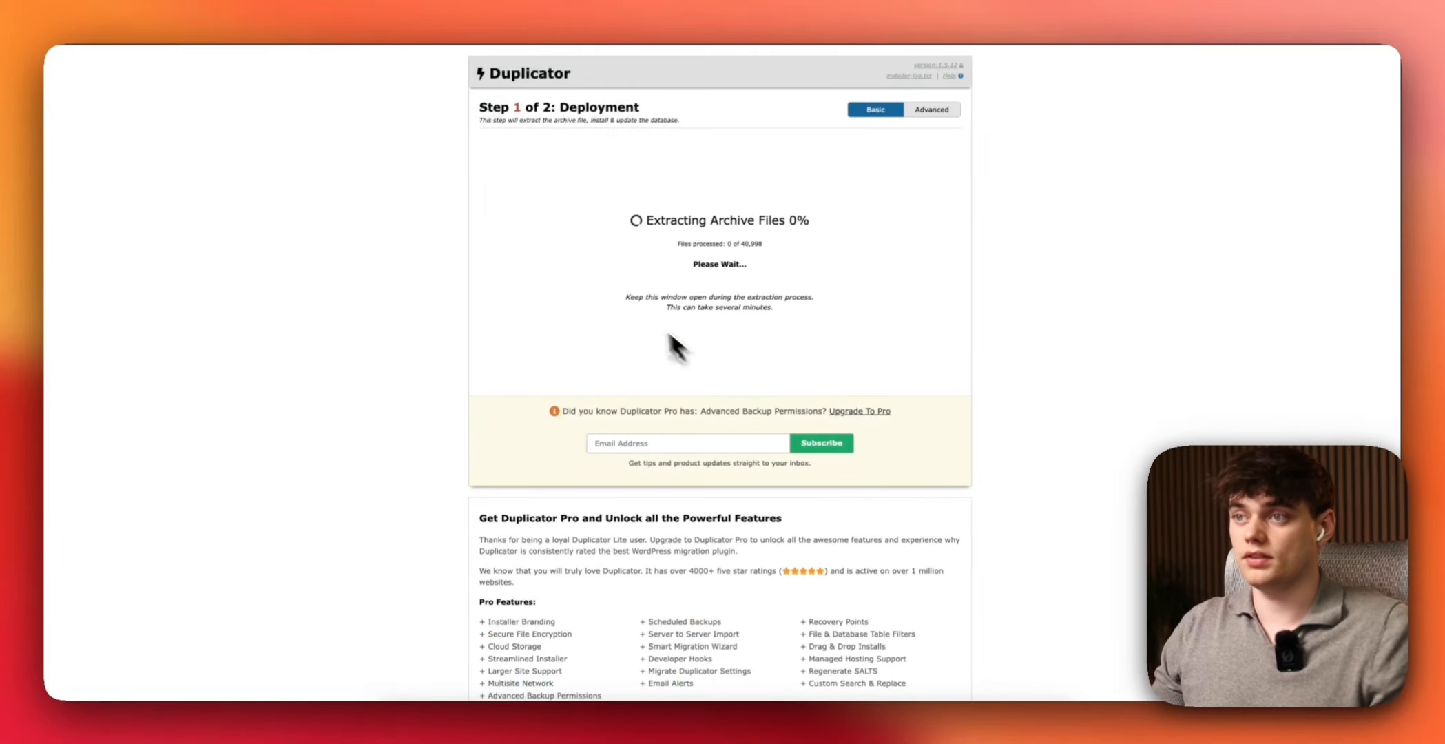
drag(623, 224, 832, 306)
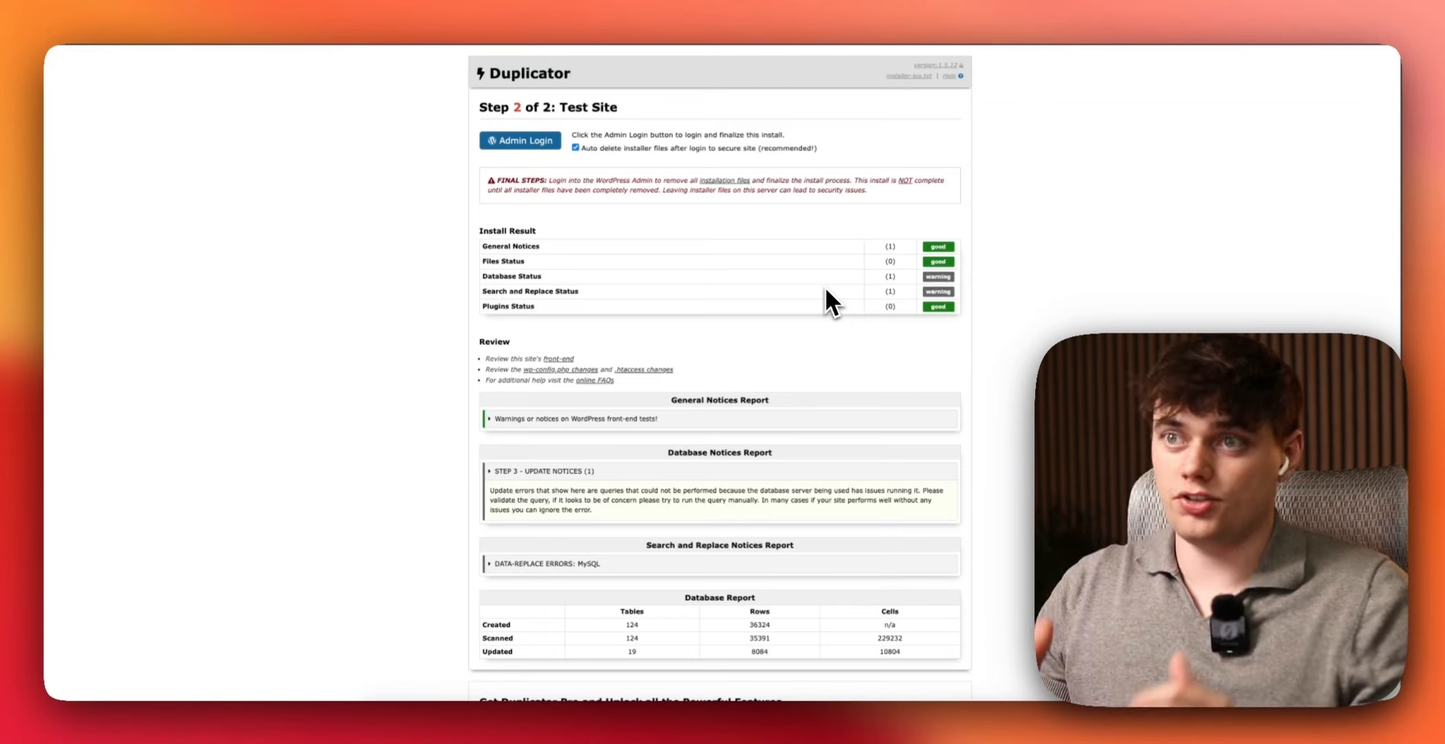
click(517, 143)
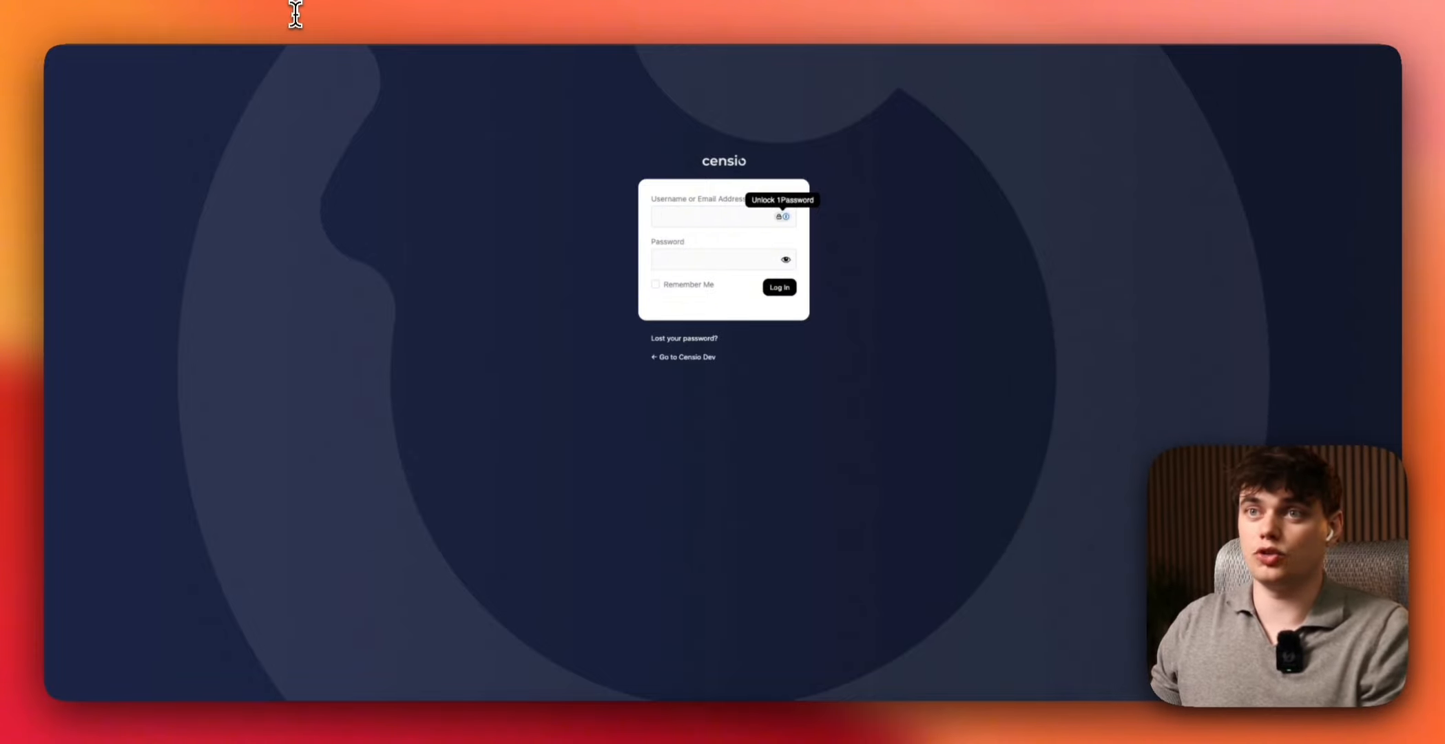
drag(289, 17, 395, 16)
text(´)
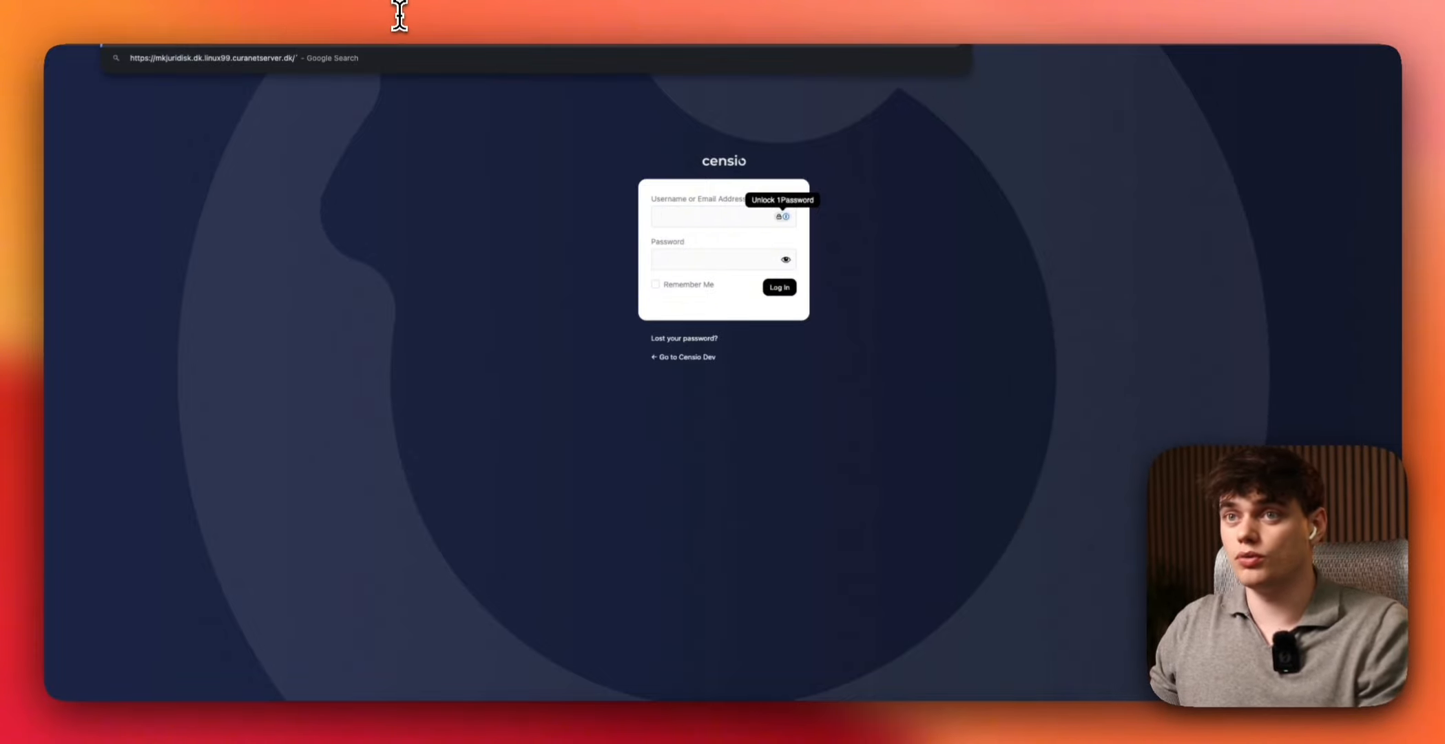
key(BackSpace)
key(Return)
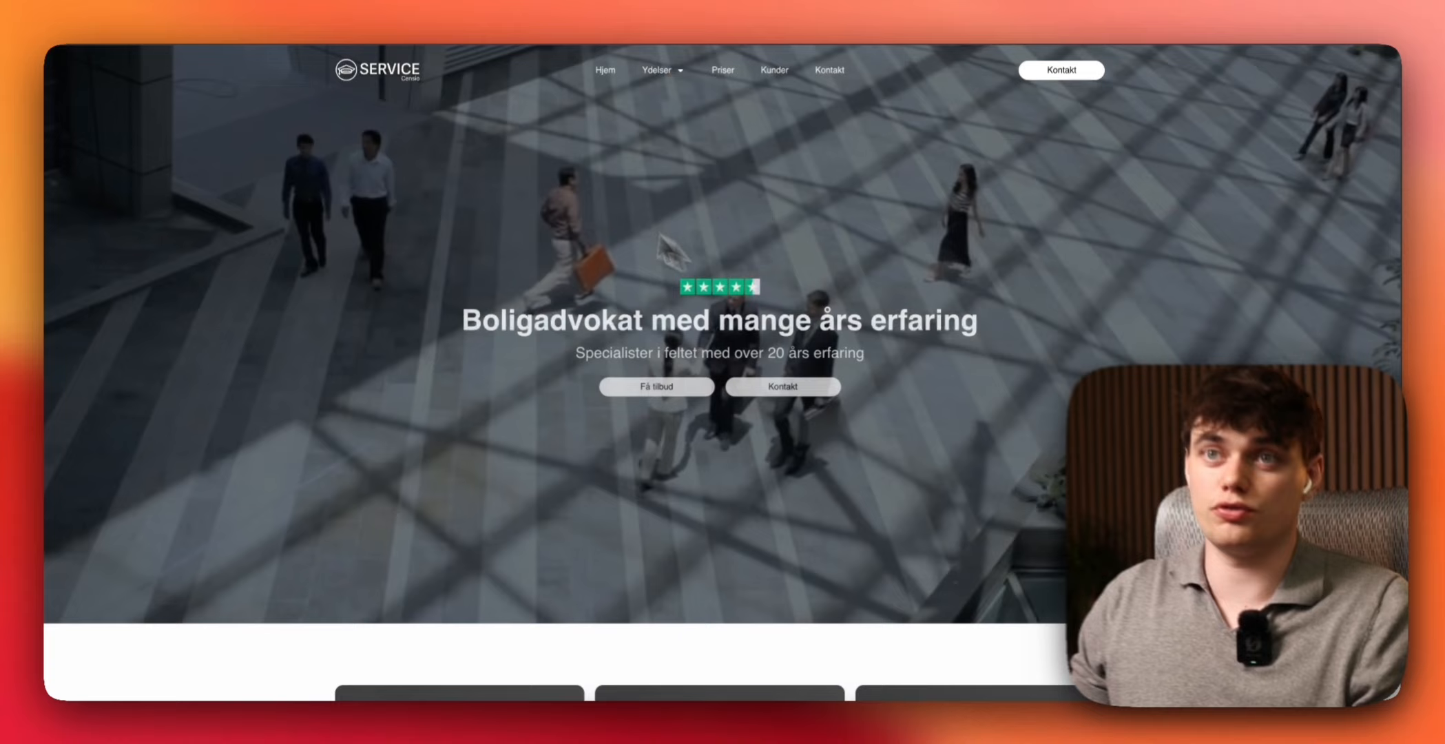
scroll(400, 336, down, 7)
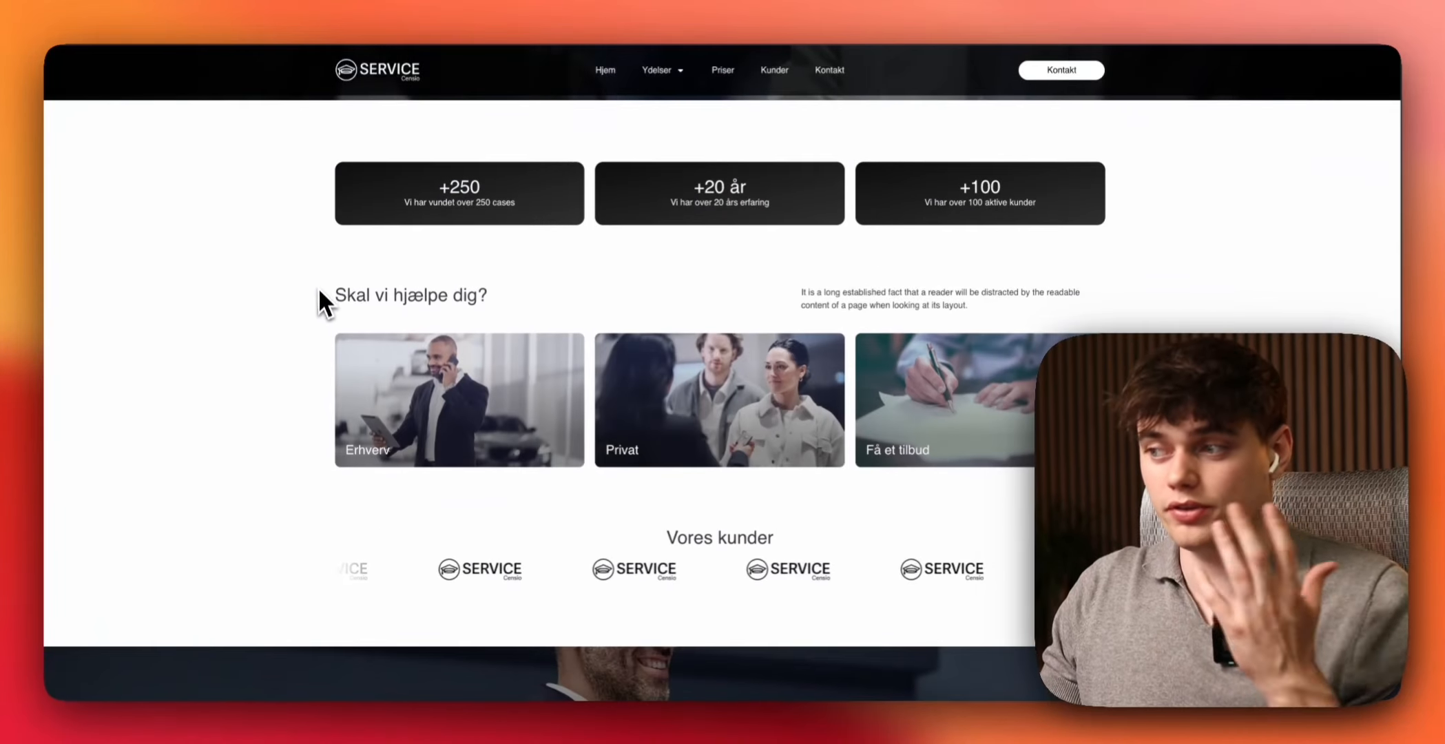
scroll(318, 286, down, 5)
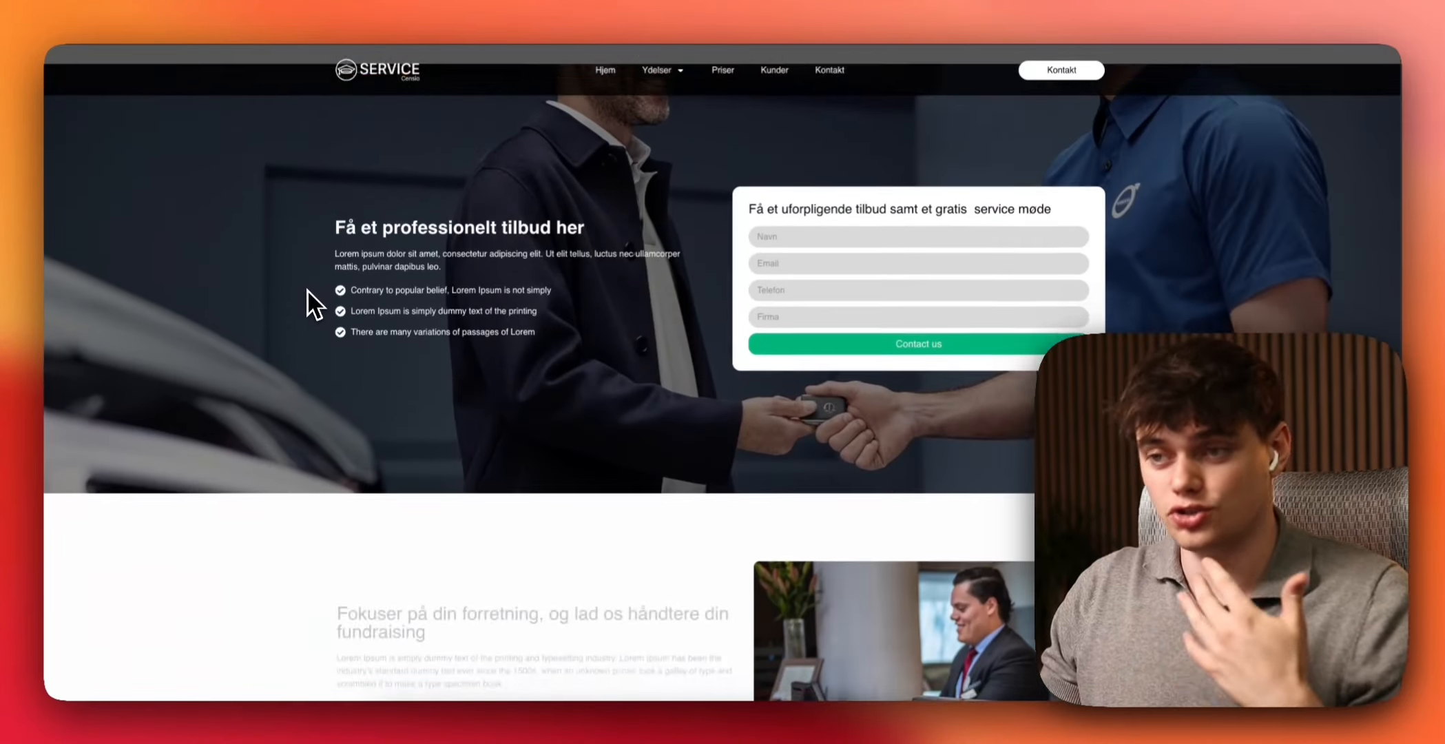
scroll(303, 290, down, 3)
scroll(279, 290, up, 15)
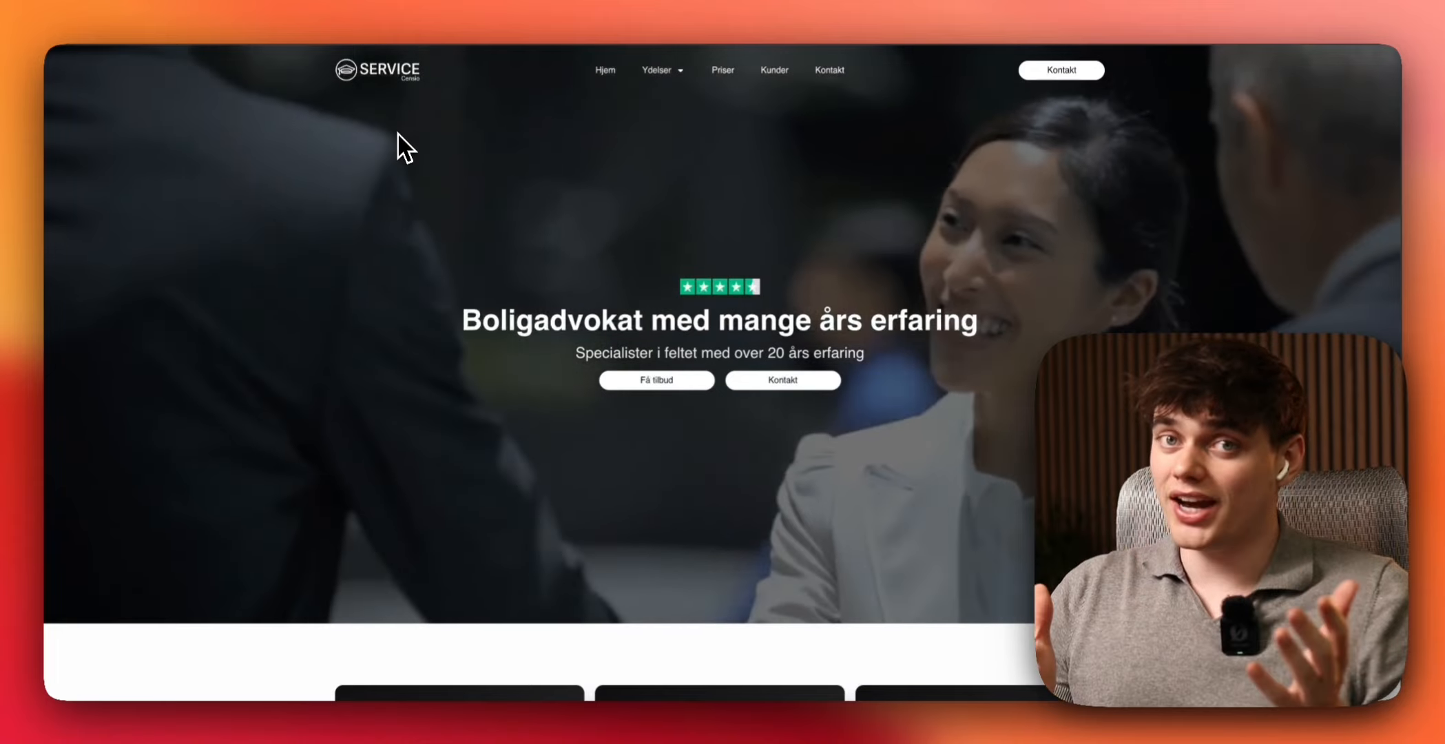